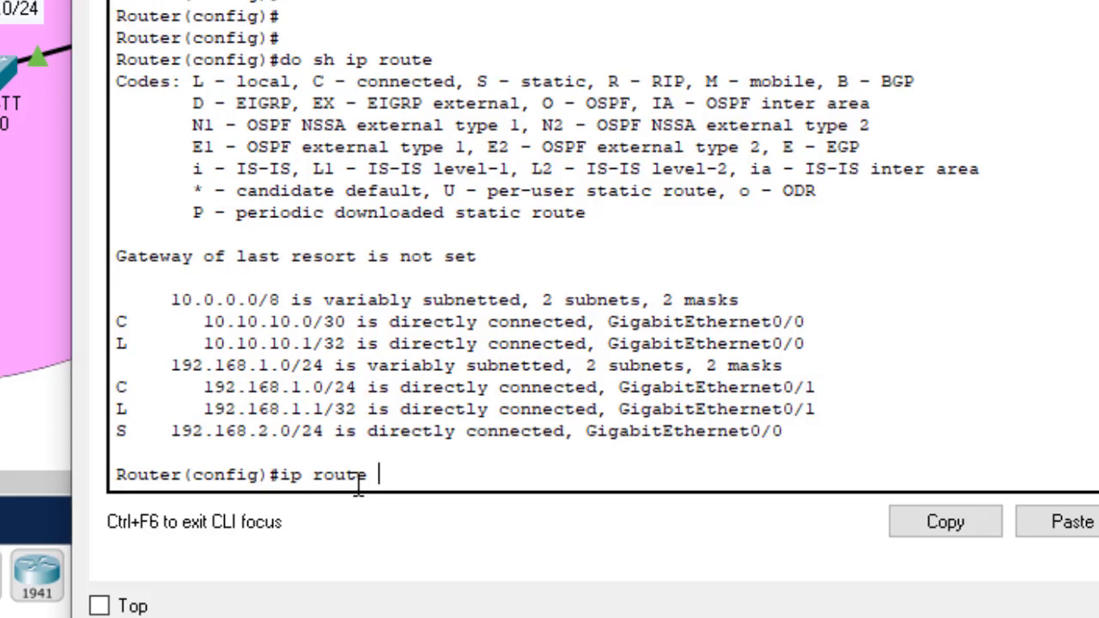
Add a default route on Router0 for 0.0.0.0 0.0.0.0 through next hop 10.10.10.2.
text(0.0.0.0 0.0.0.0)
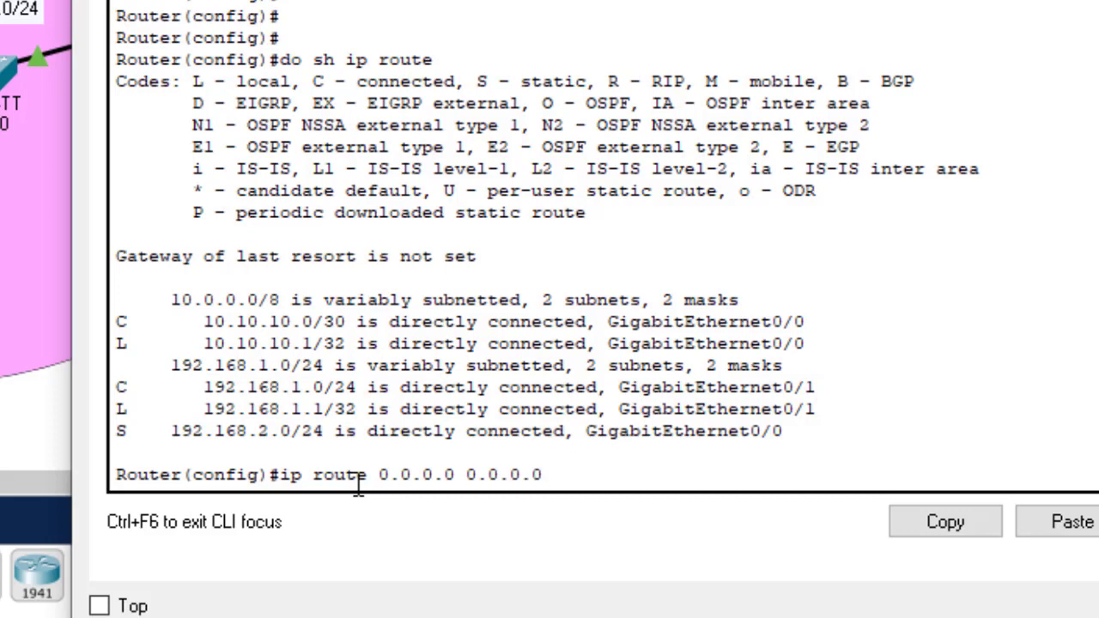
text( 10.10.10.2)
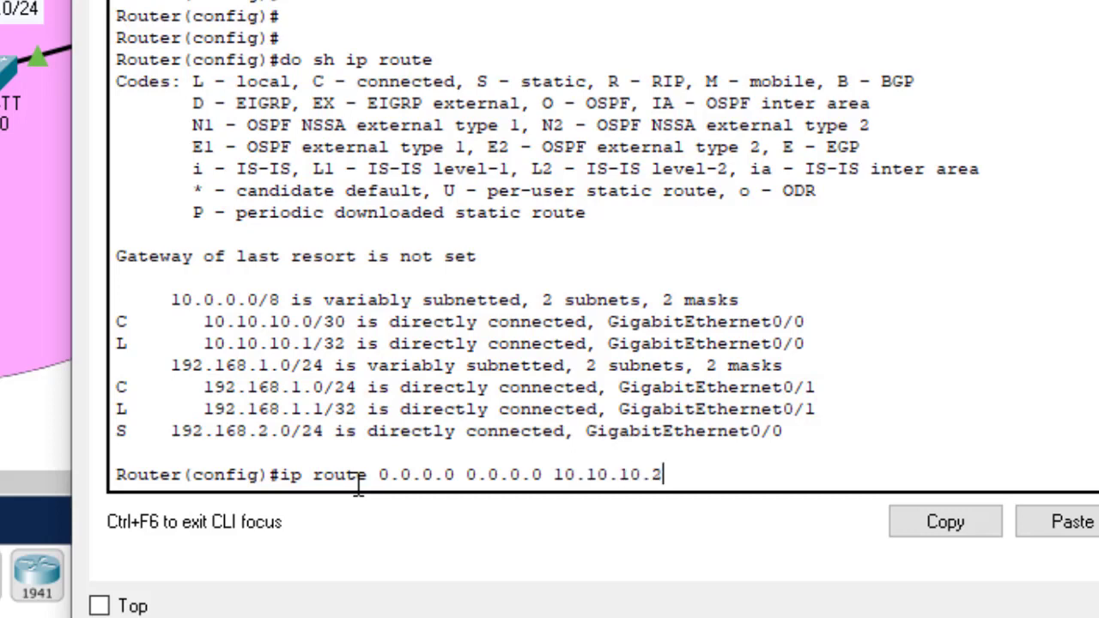
key(Return)
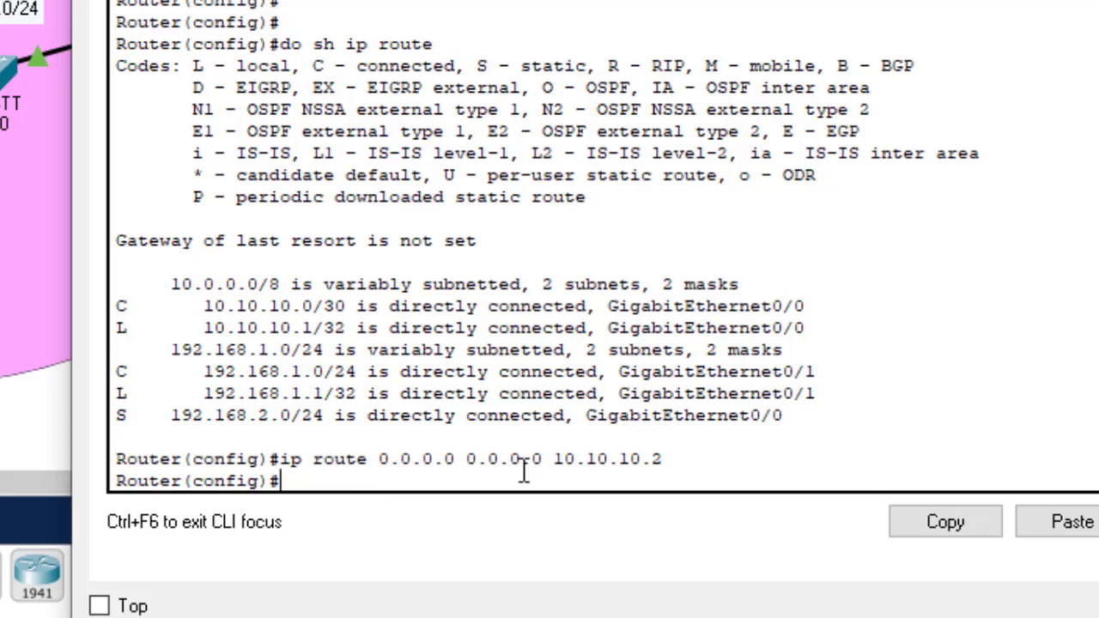
drag(683, 459, 280, 456)
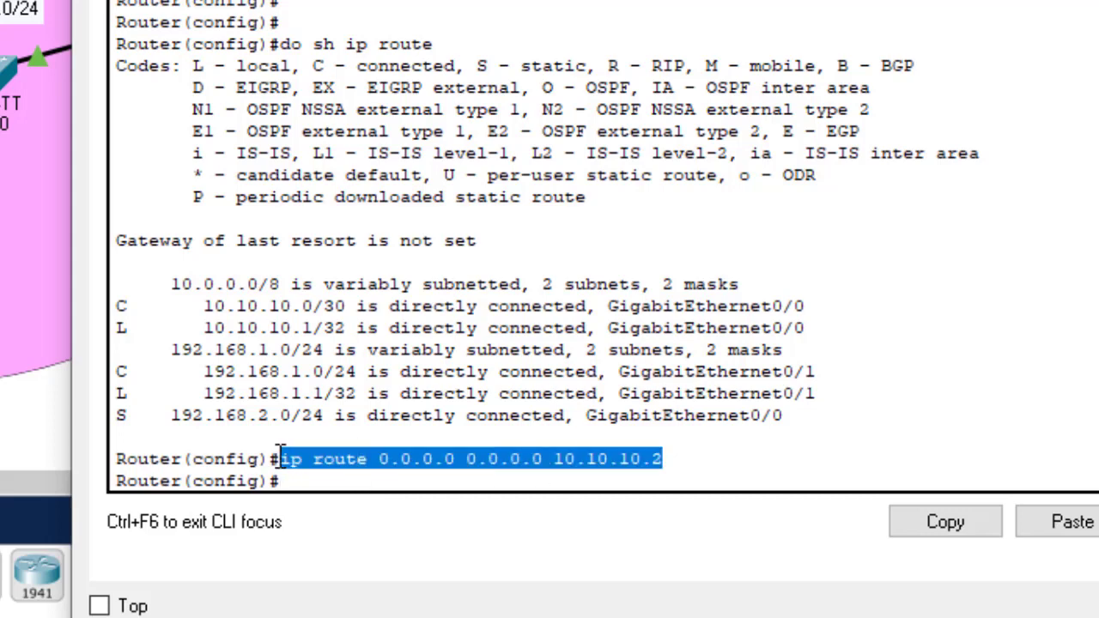
click(783, 416)
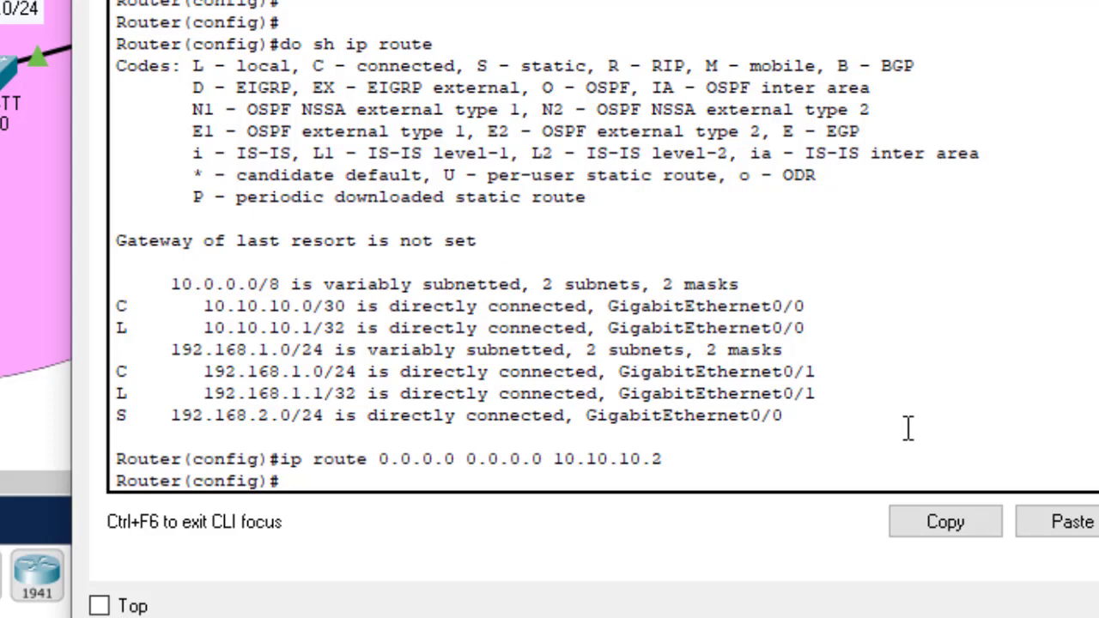
Show Router0's IP routing table and examine the default route's entry, its destination network and its next hop.
drag(799, 416, 117, 416)
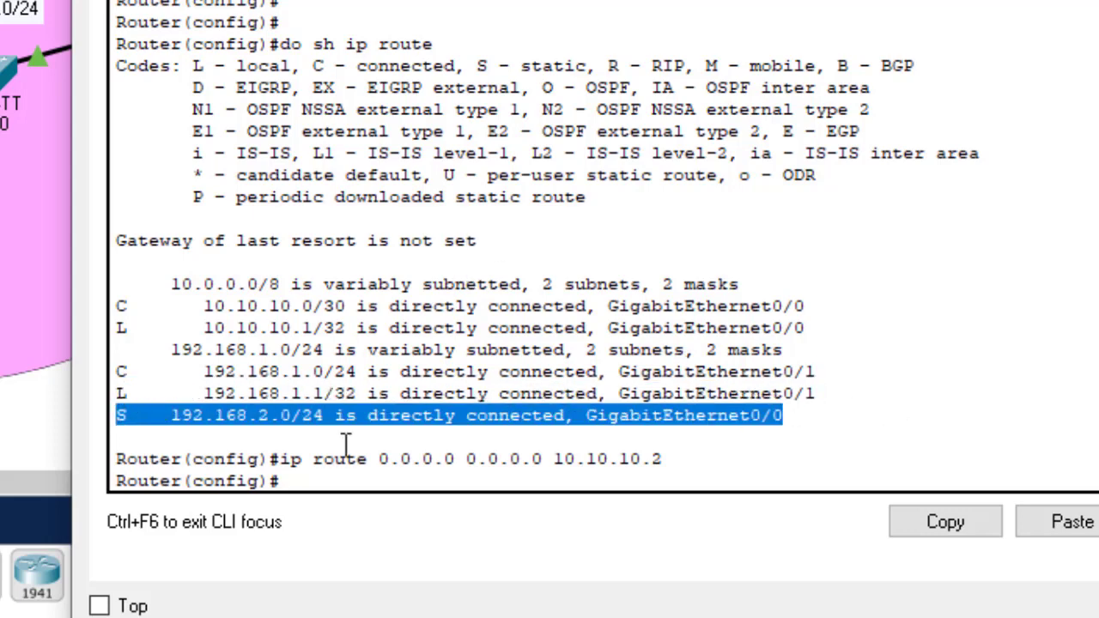
click(312, 479)
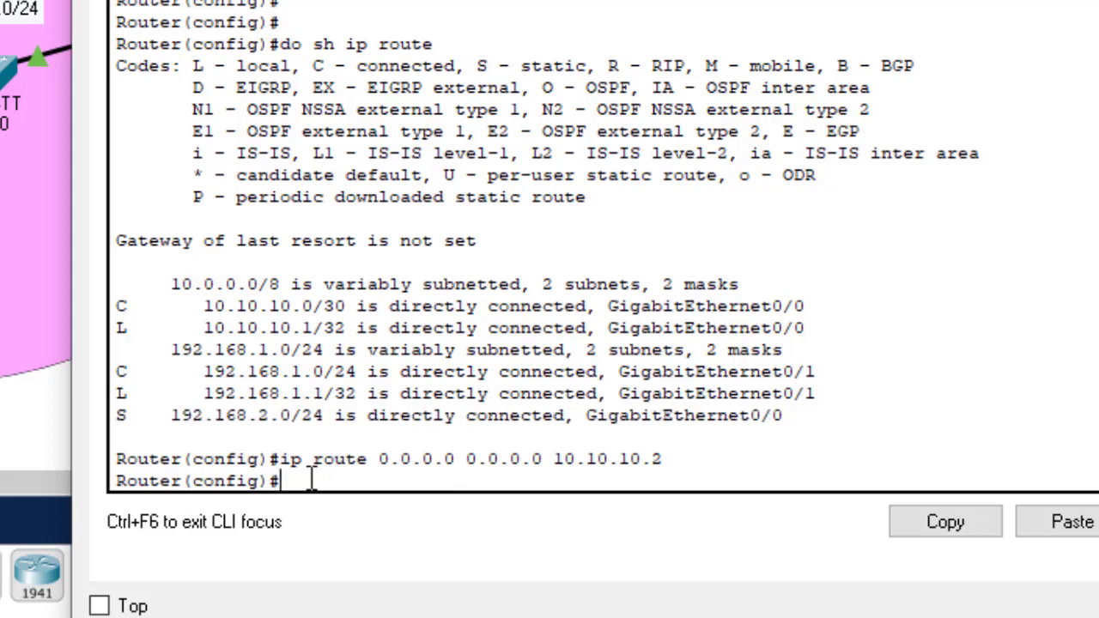
text(do sh ip route)
key(Return)
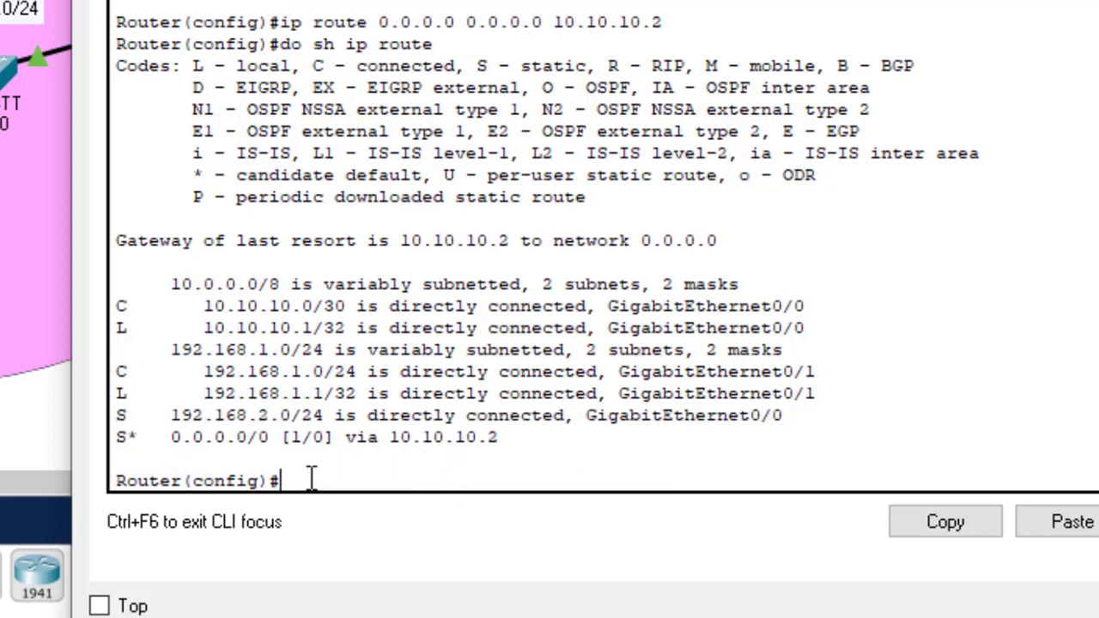
drag(474, 440, 114, 416)
click(138, 436)
click(146, 445)
drag(171, 437, 289, 444)
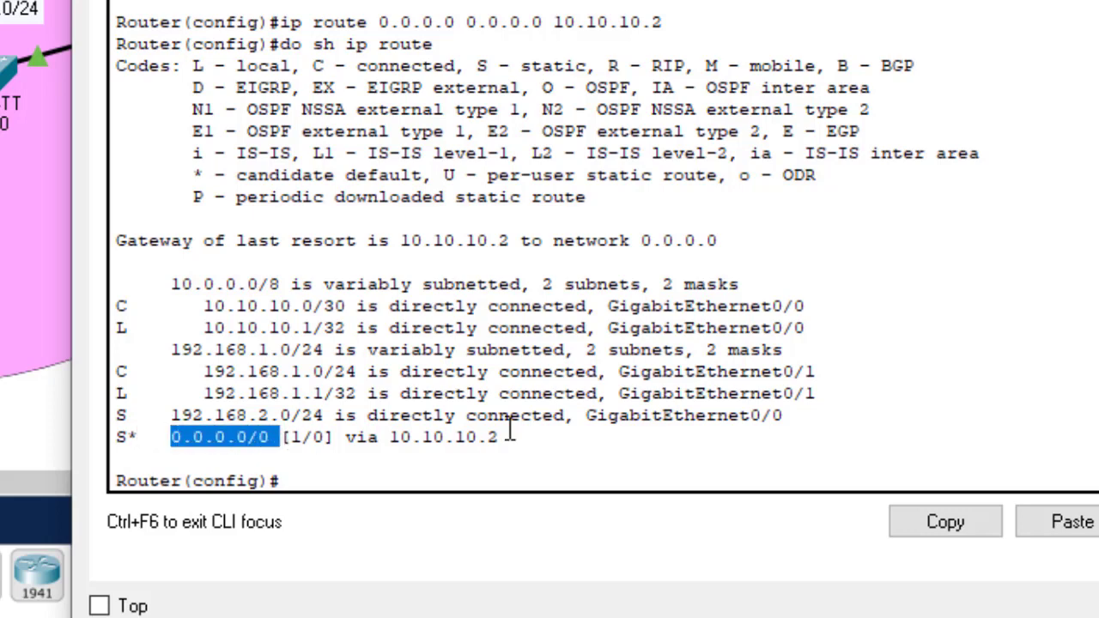
drag(508, 437, 394, 440)
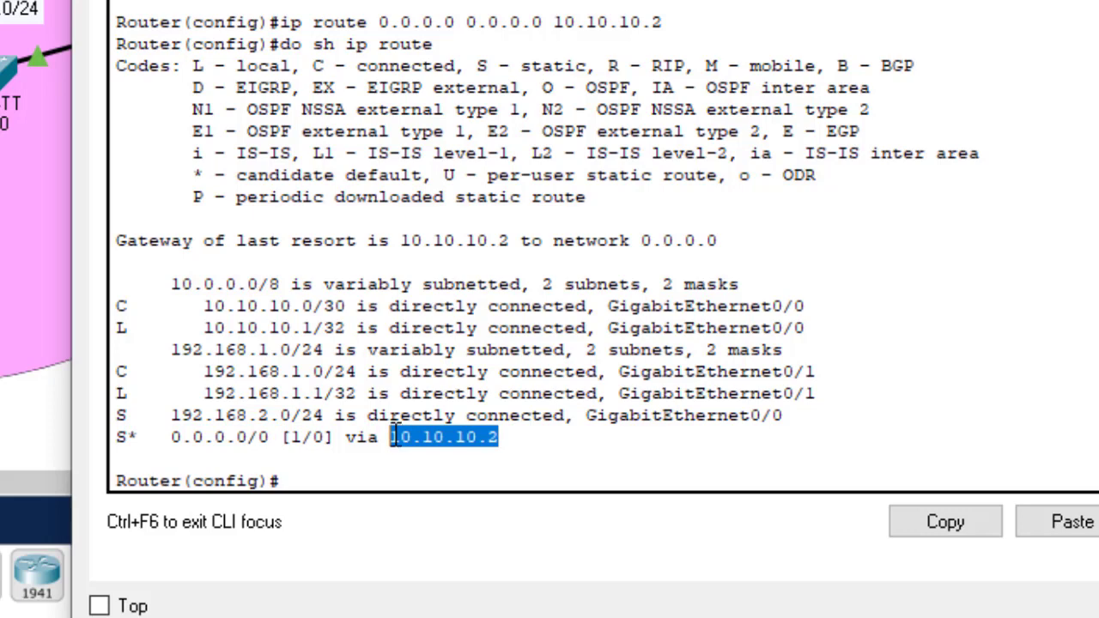
Save Router0's running configuration with do wr.
click(322, 468)
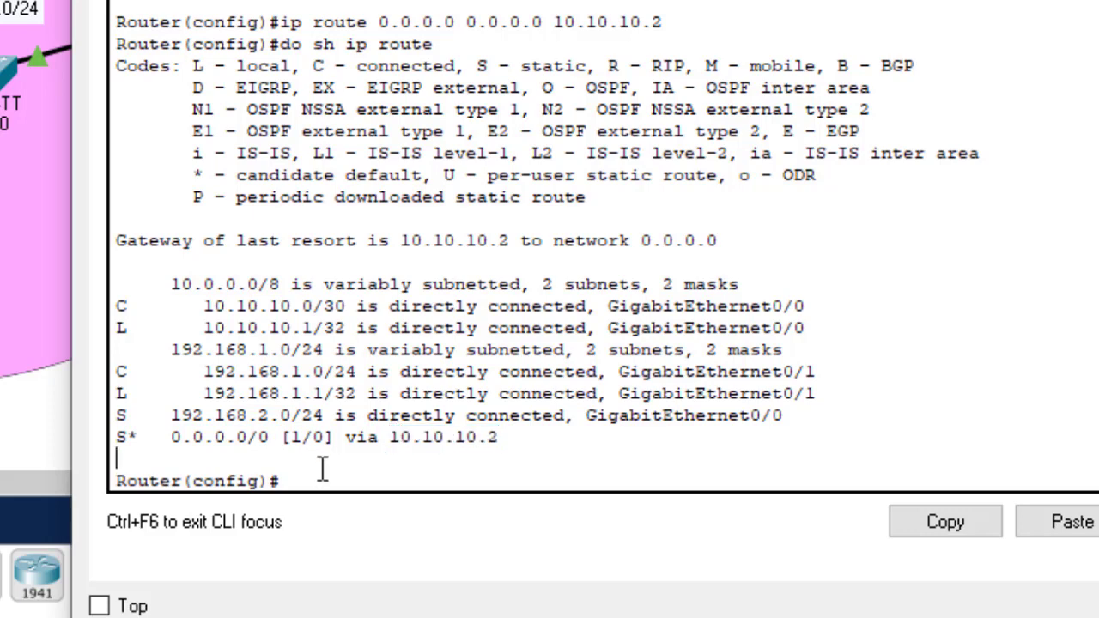
text(do wr)
key(Return)
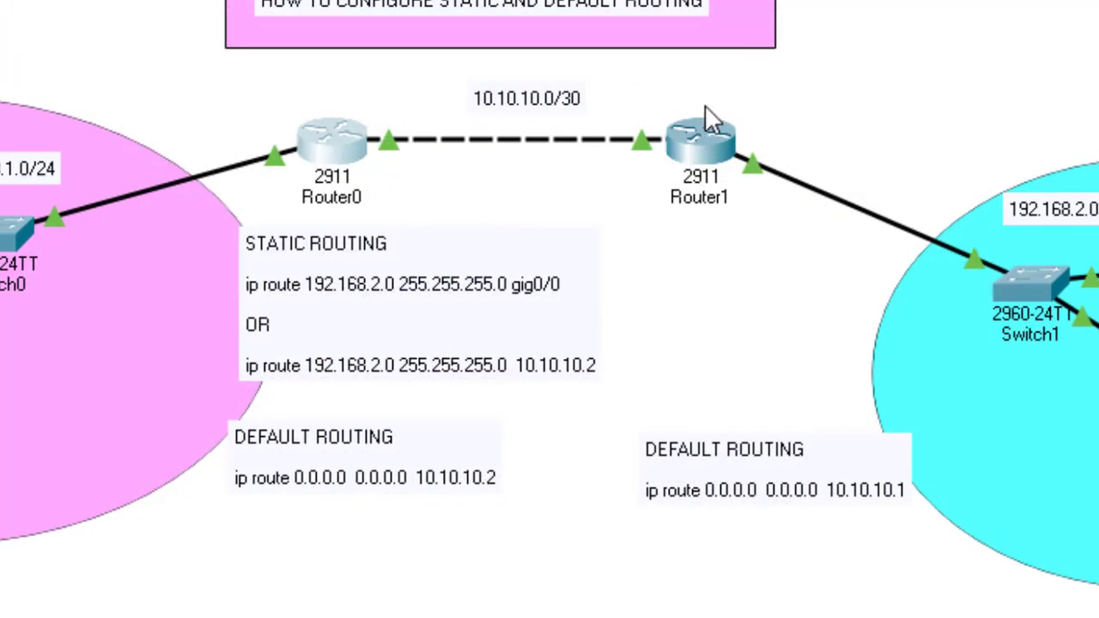
Open Router1's command line and enter privileged mode.
click(698, 141)
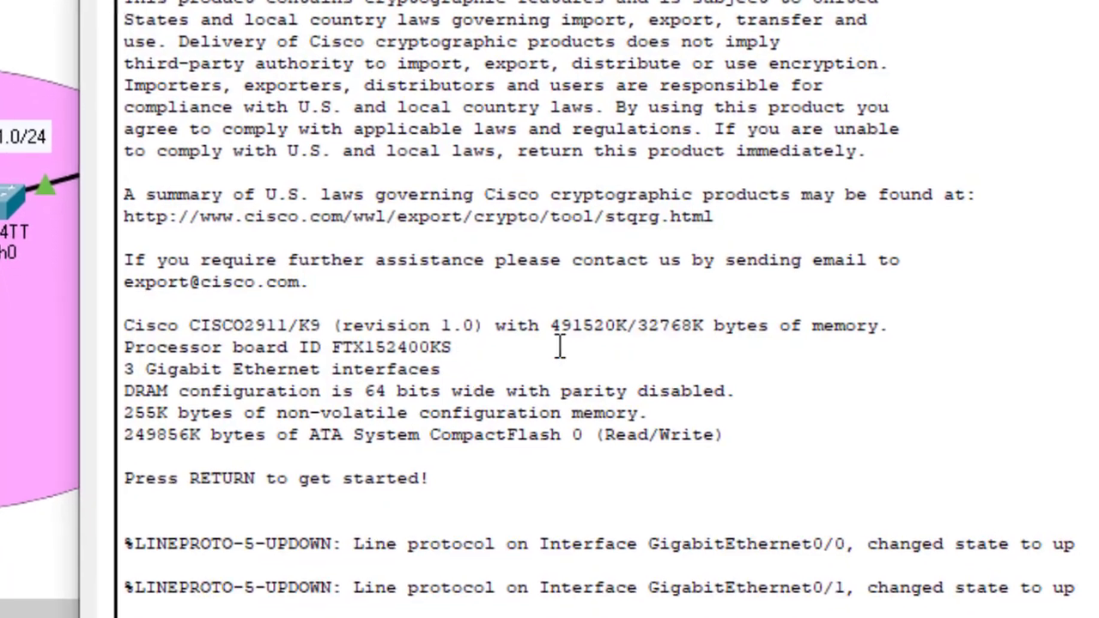
key(Return)
key(Return)
key(Return)
text(en)
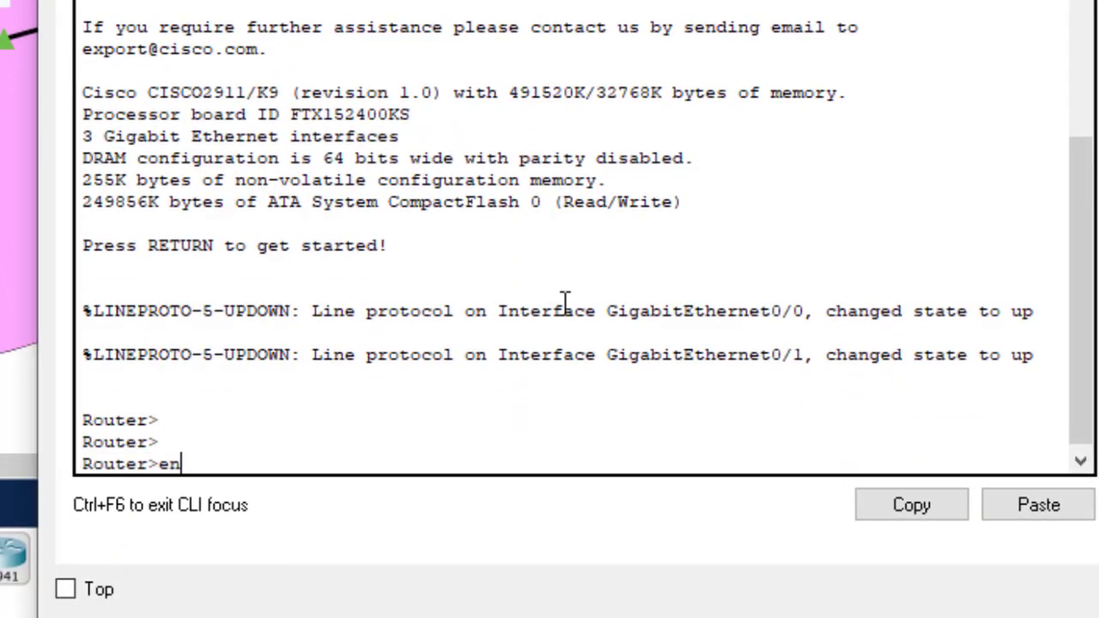
key(Return)
Enter global configuration mode on Router1 with config t, correcting the mistyped command.
text(confit)
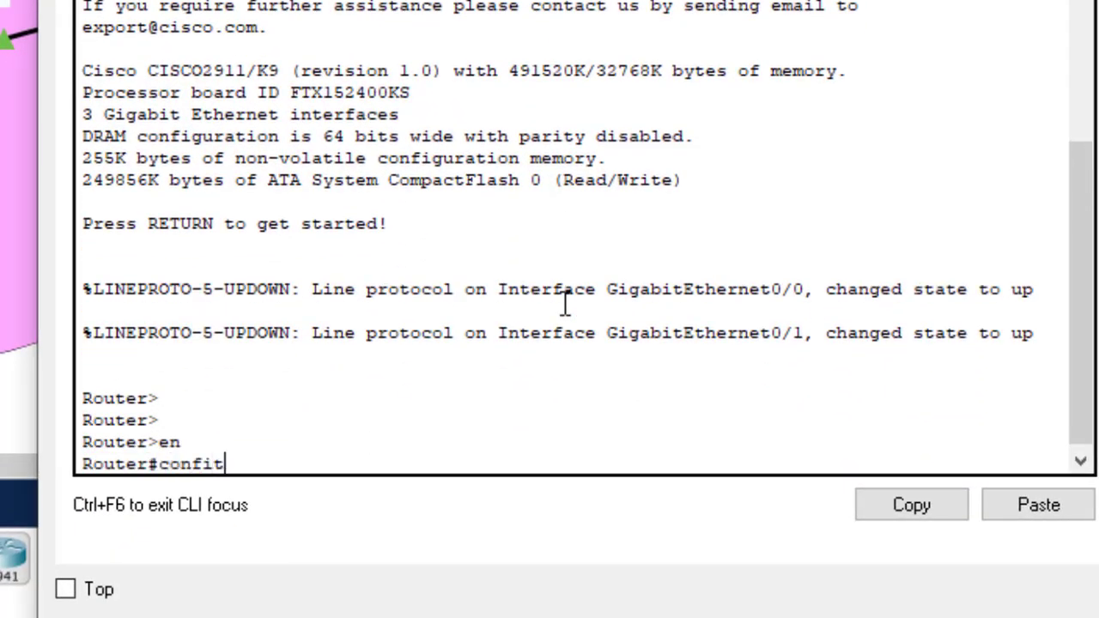
text( t)
key(Return)
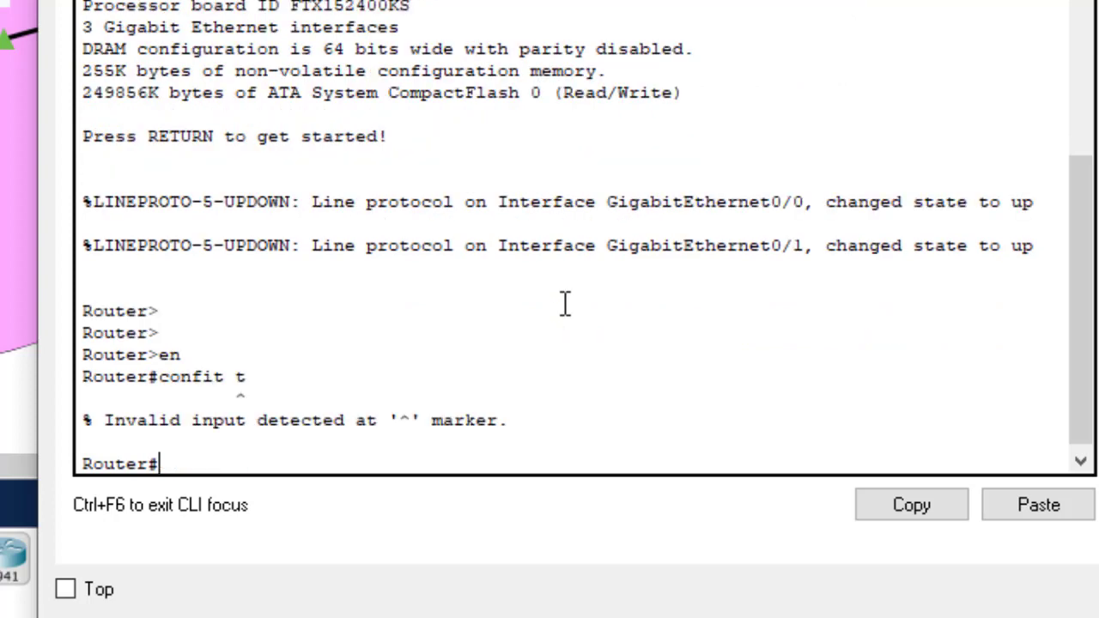
key(Up)
key(Left)
key(Left)
key(Left)
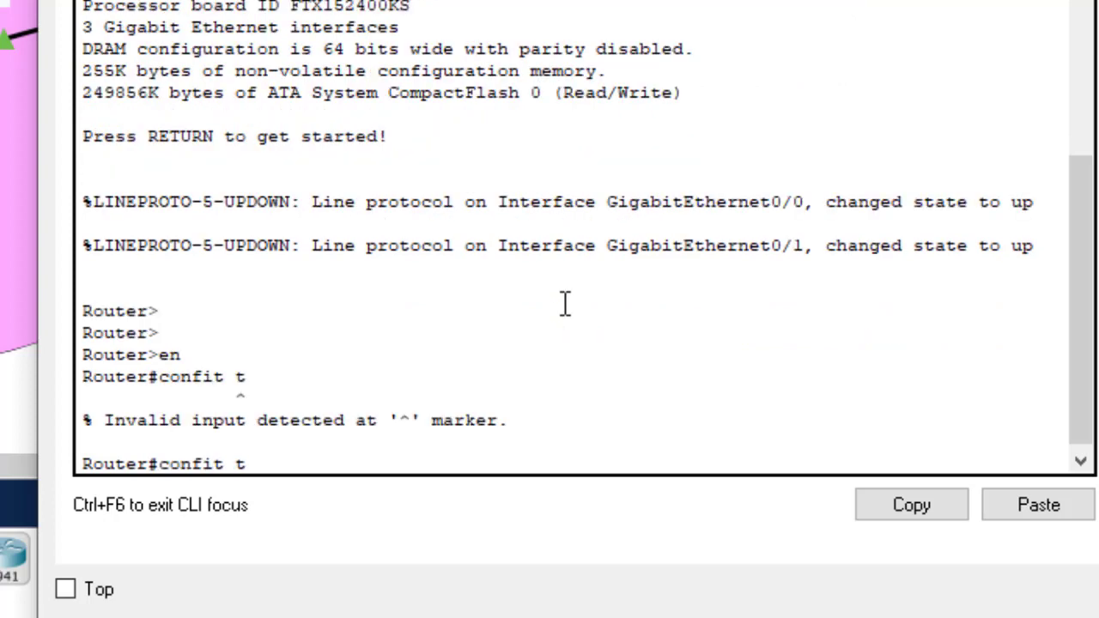
key(BackSpace)
text(g)
key(Return)
key(Return)
key(Return)
key(Return)
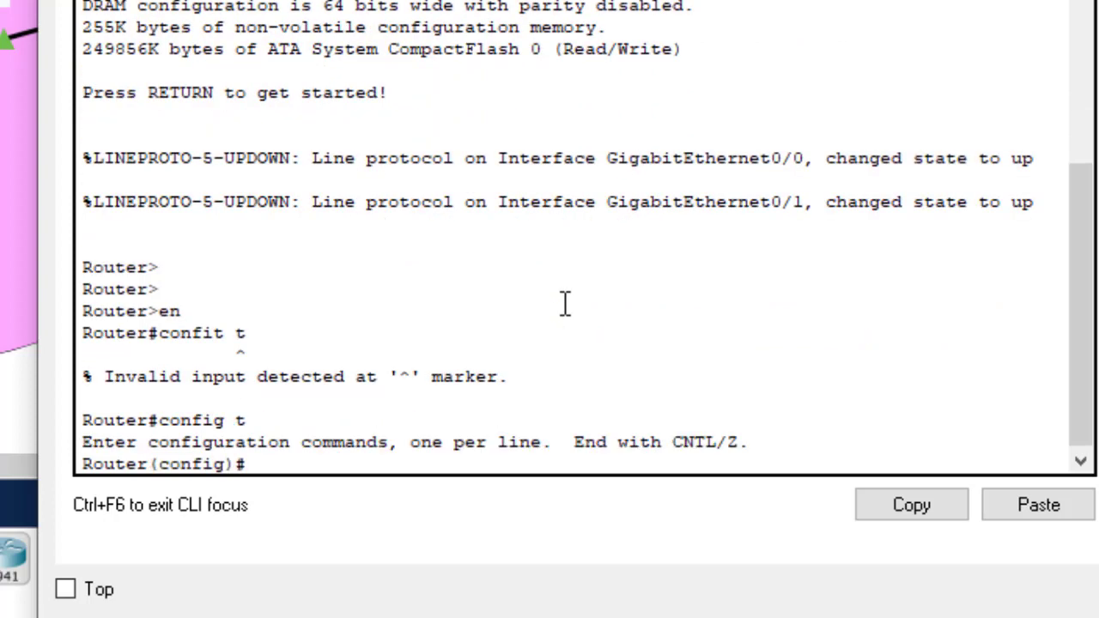
key(Return)
Show Router1's IP routing table with do sh ip route and examine its static route entry.
text(do s)
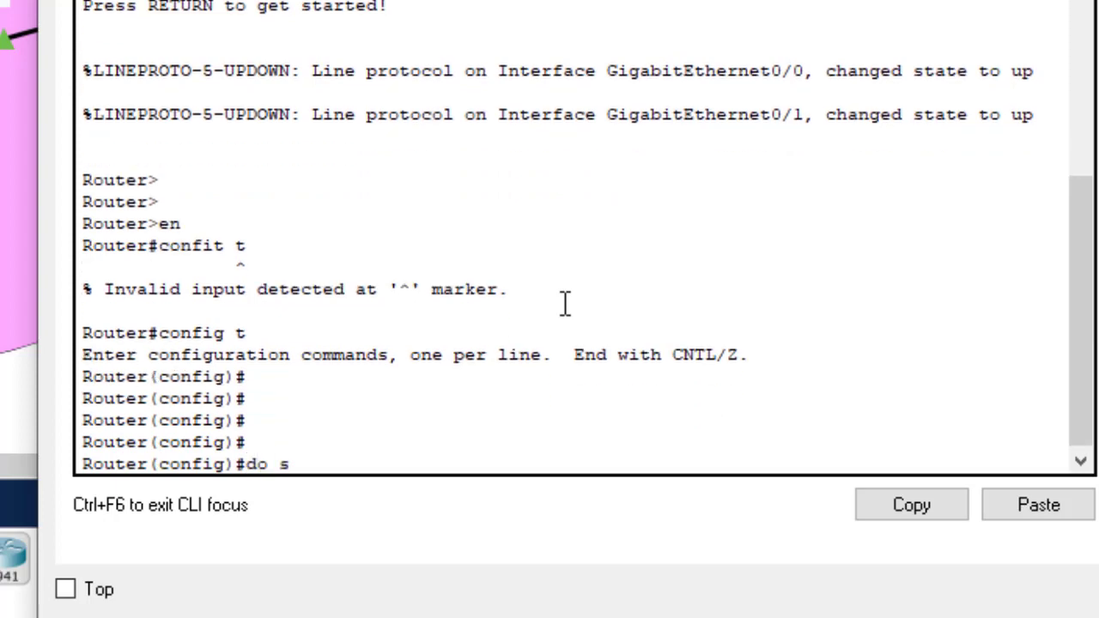
text(h ip route)
key(Return)
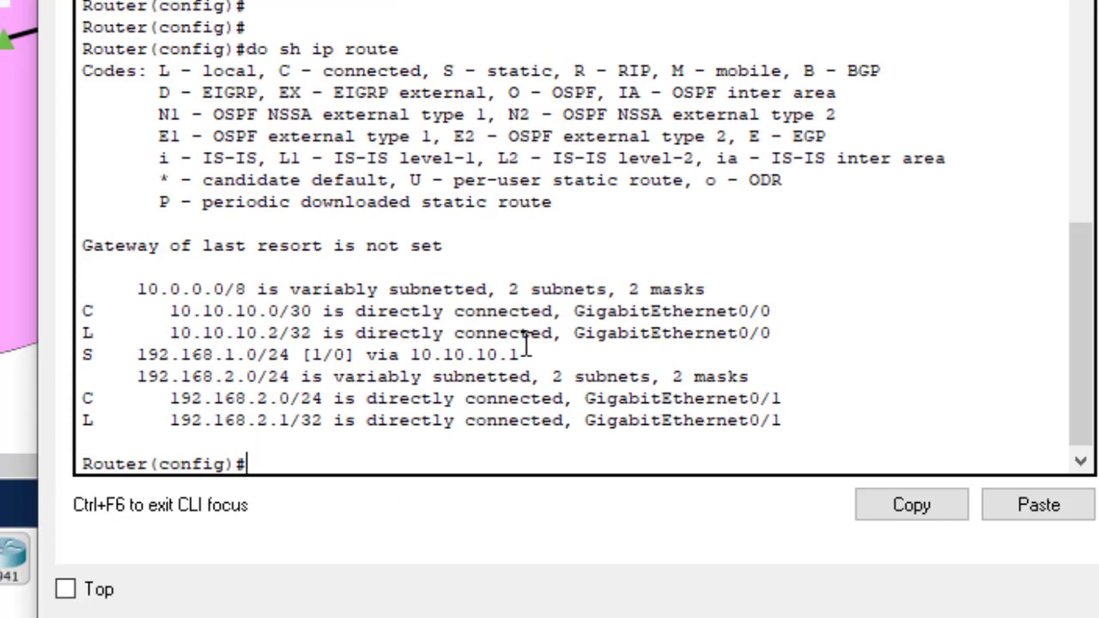
drag(521, 354, 73, 359)
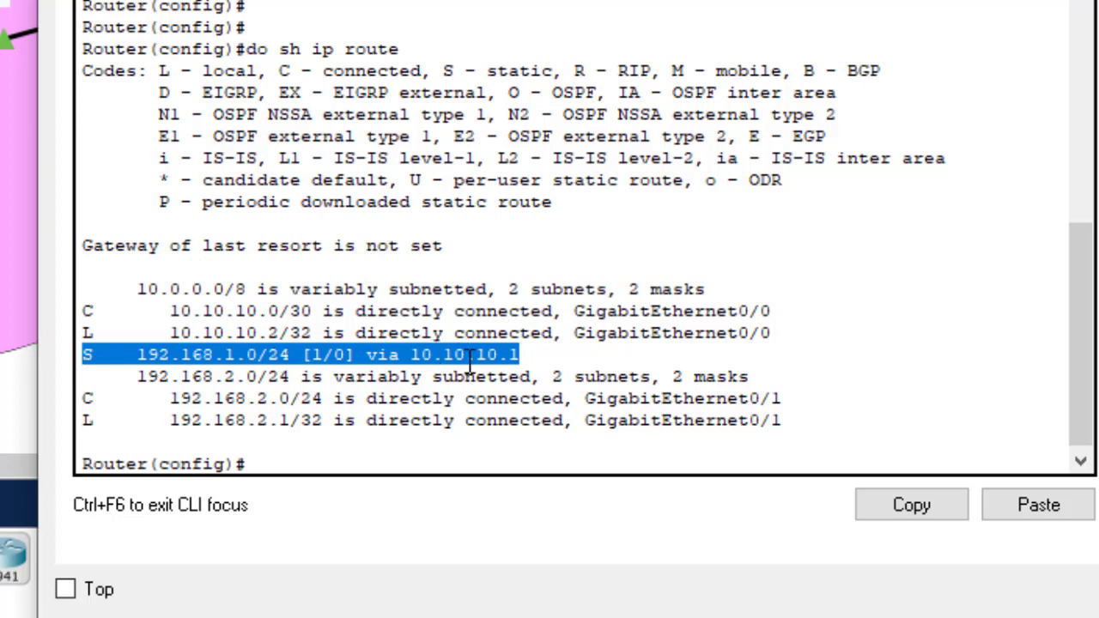
click(525, 354)
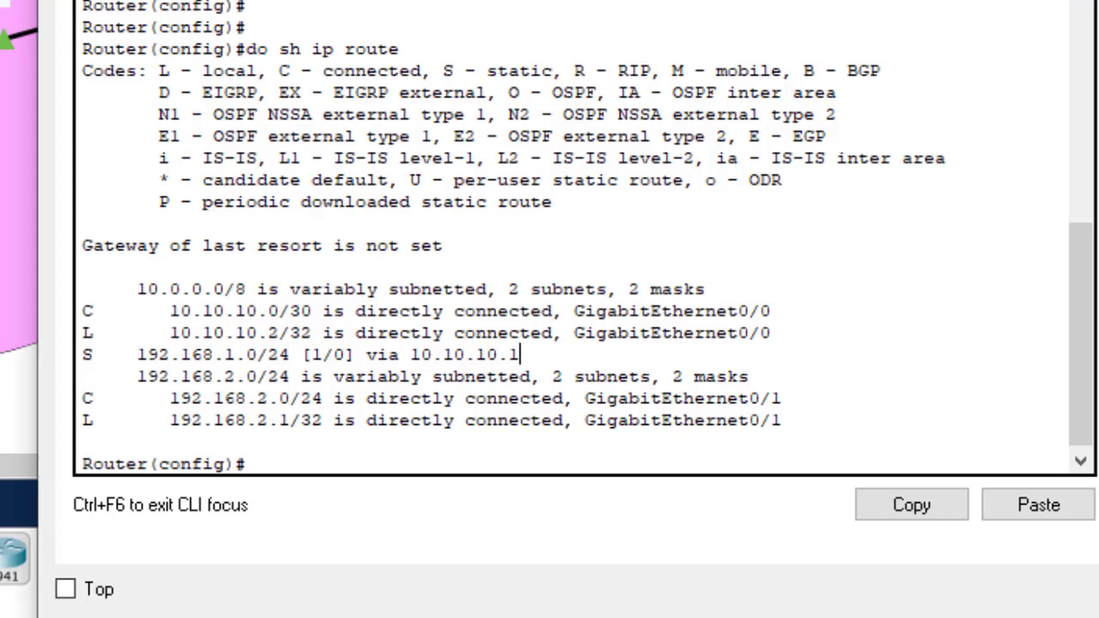
Add a default route on Router1 for 0.0.0.0 0.0.0.0 through next hop 10.10.10.1, checking the topology for the link's addressing.
key(Return)
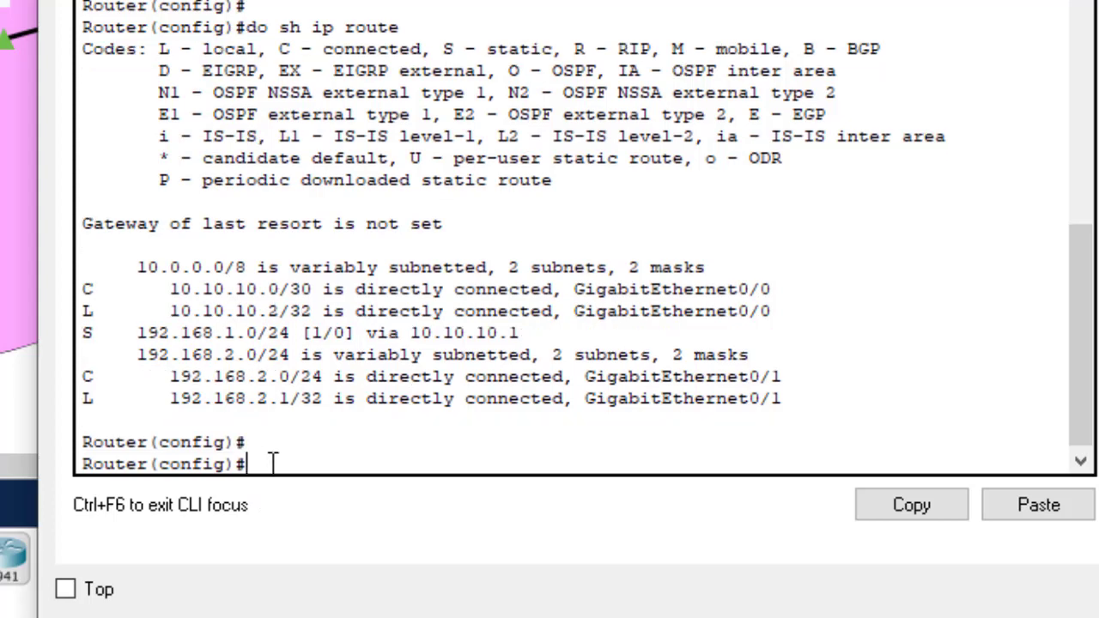
key(Return)
key(Return)
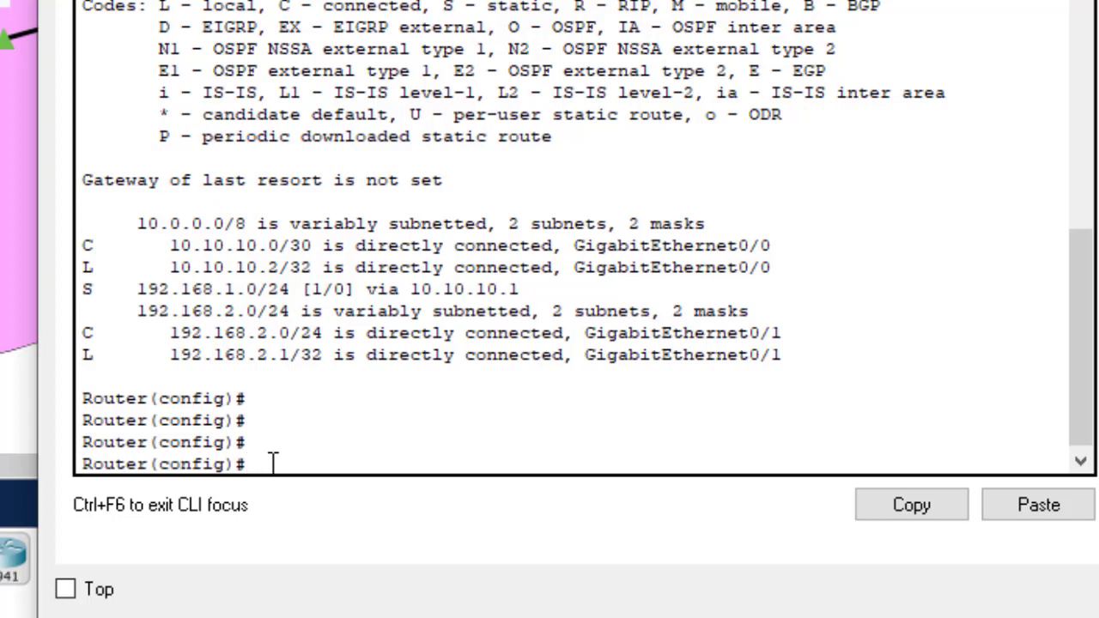
text(ip route 0)
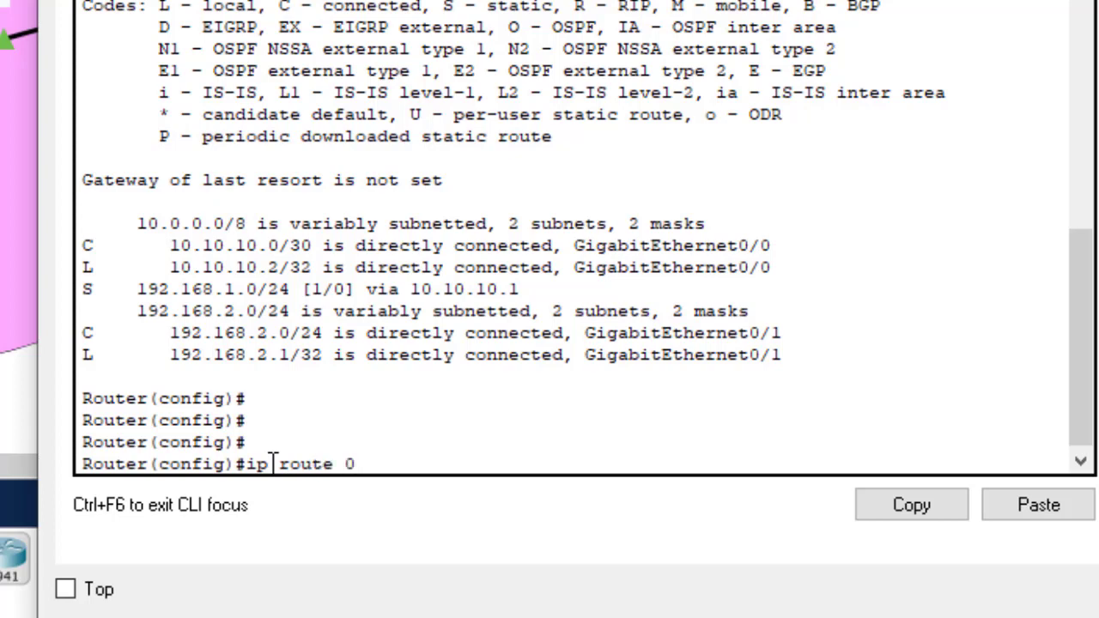
text(/)
key(BackSpace)
text(.0.0.0 0.0.0.0)
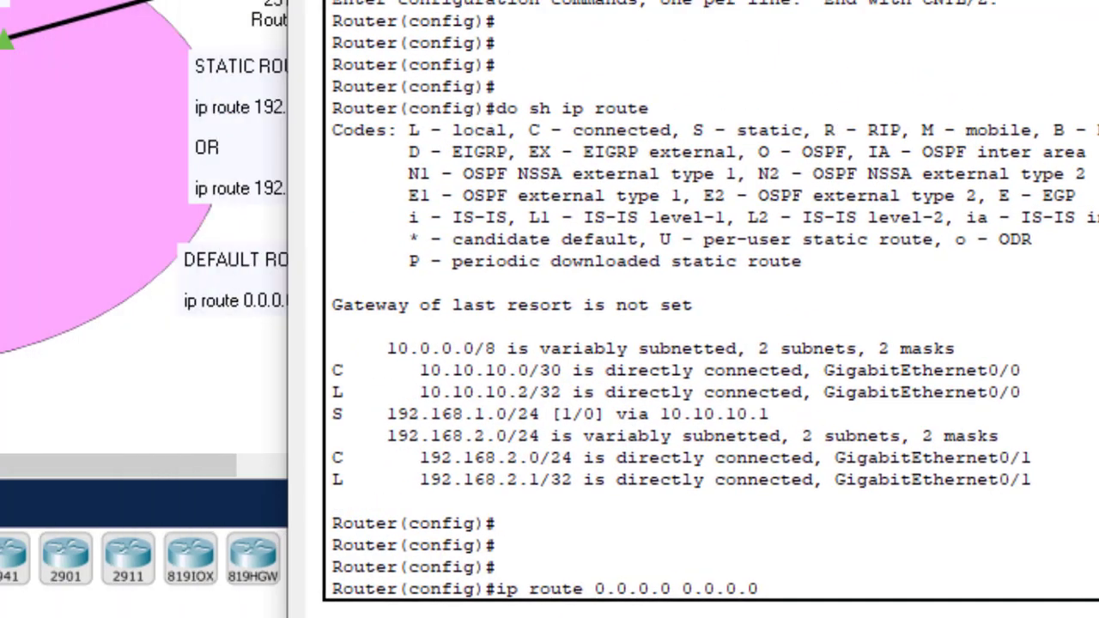
scroll(550, 257, up, 8)
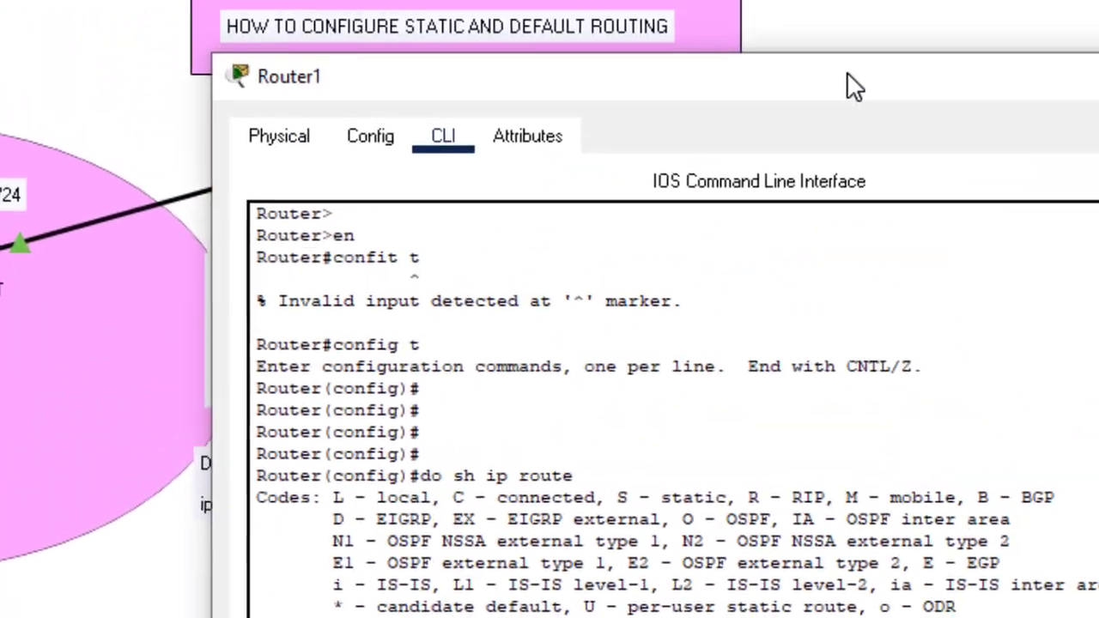
drag(847, 74, 842, 0)
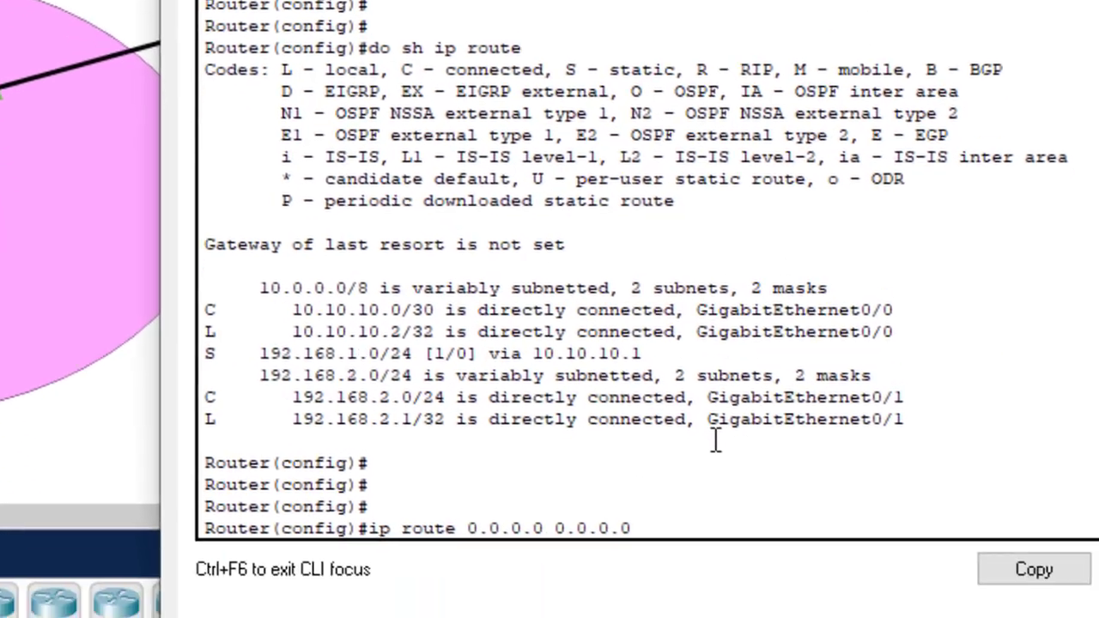
text(10)
text(.10.10)
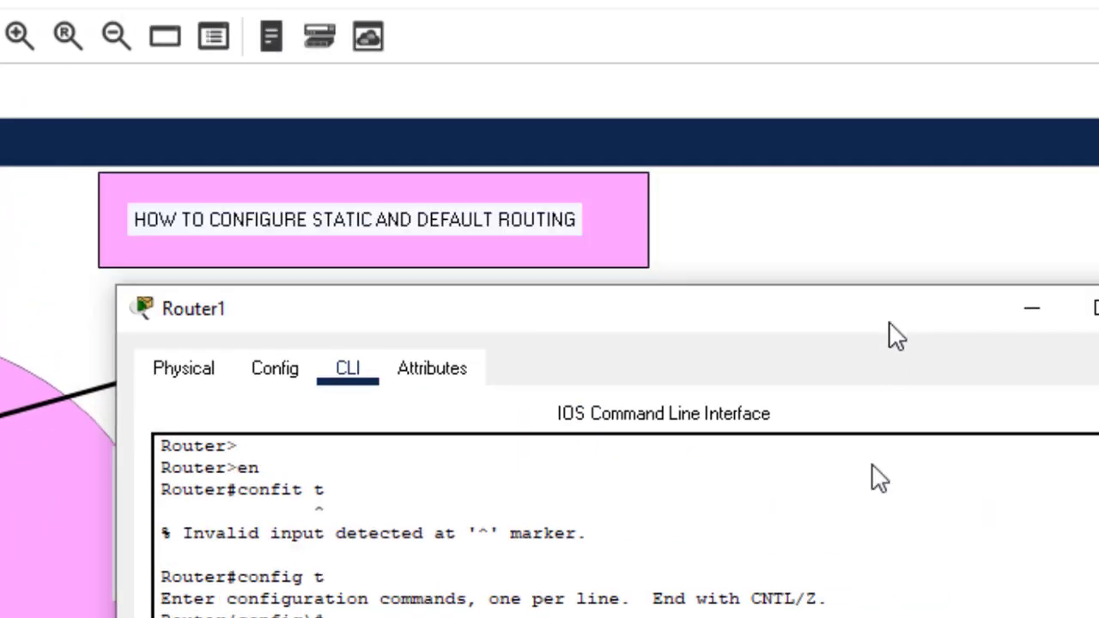
drag(888, 336, 840, 615)
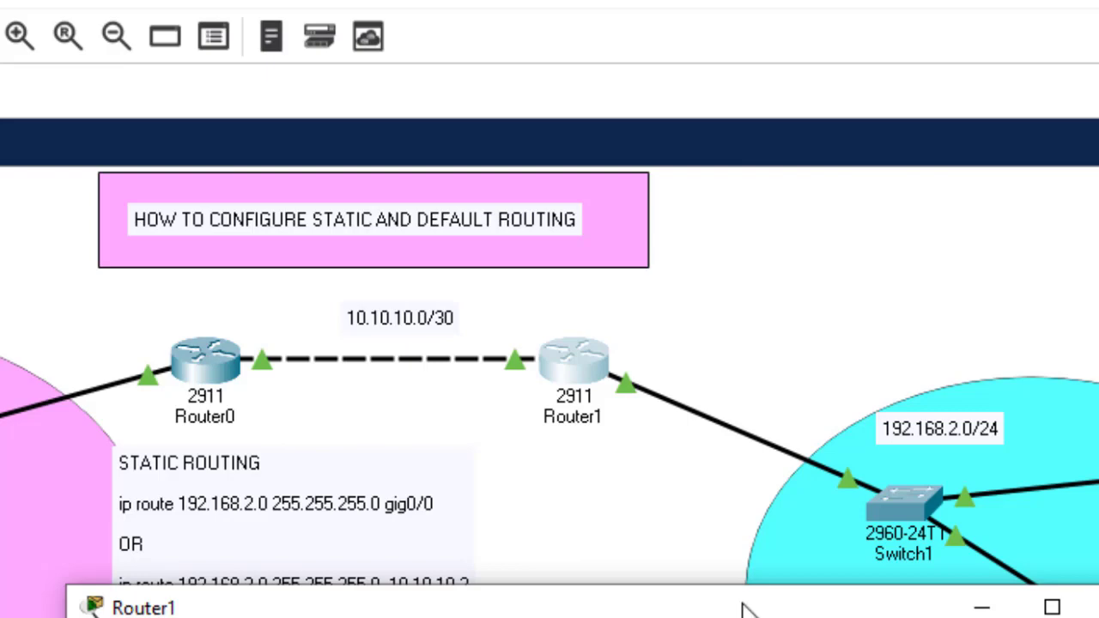
drag(741, 606, 724, 25)
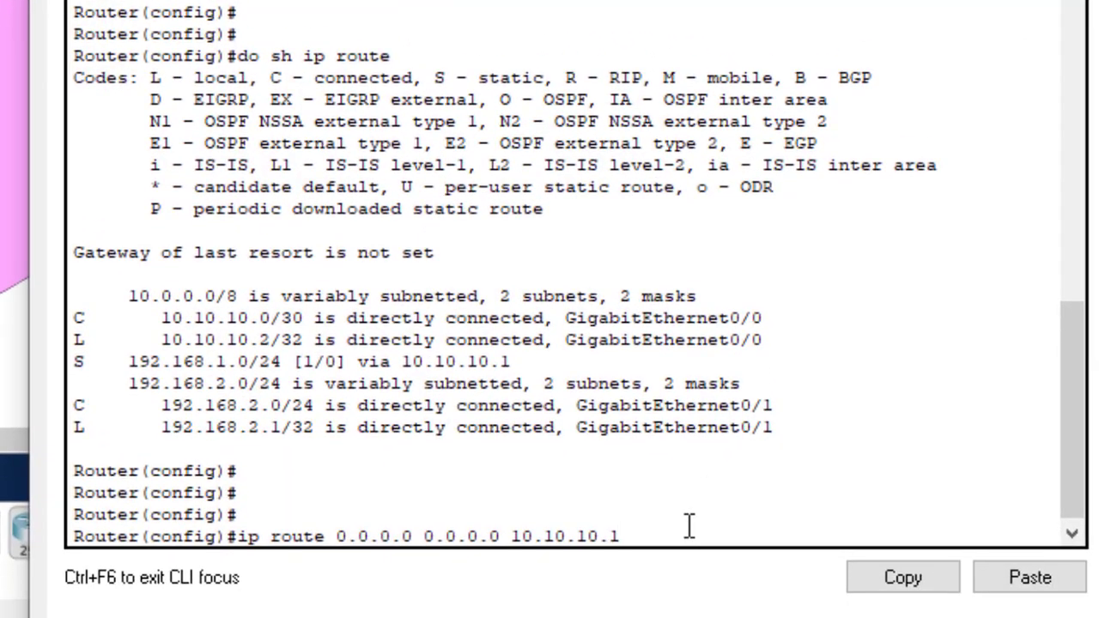
Save Router1's running configuration with do wr.
text(do wr)
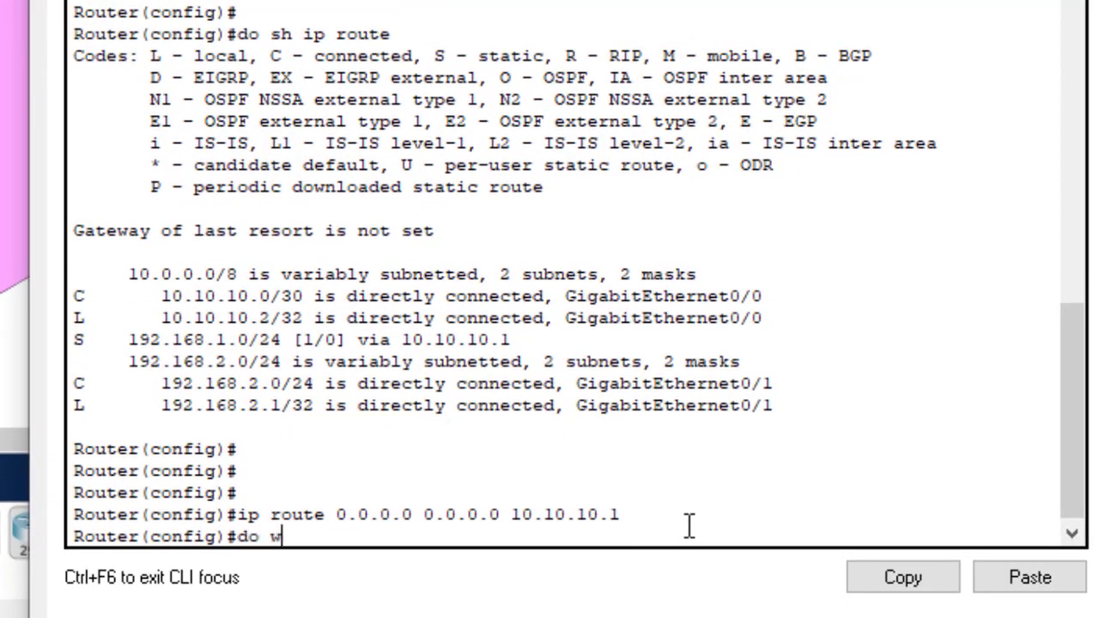
key(Return)
key(Return)
key(Return)
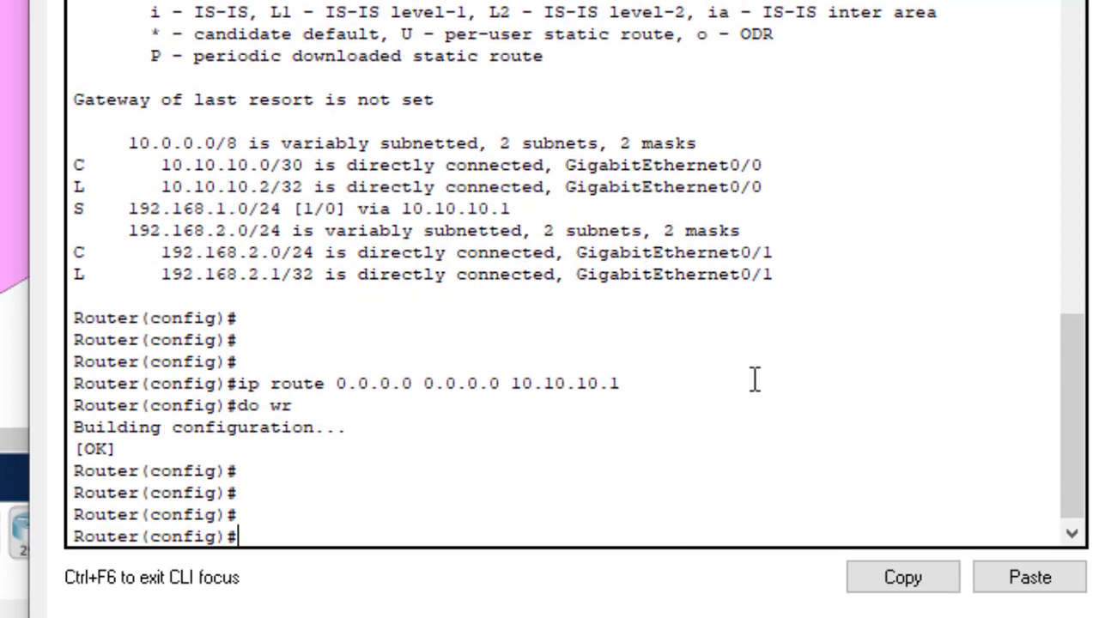
Rerun do sh ip route on Router1 to check the routing table for the new default route.
key(Up)
key(Up)
key(Up)
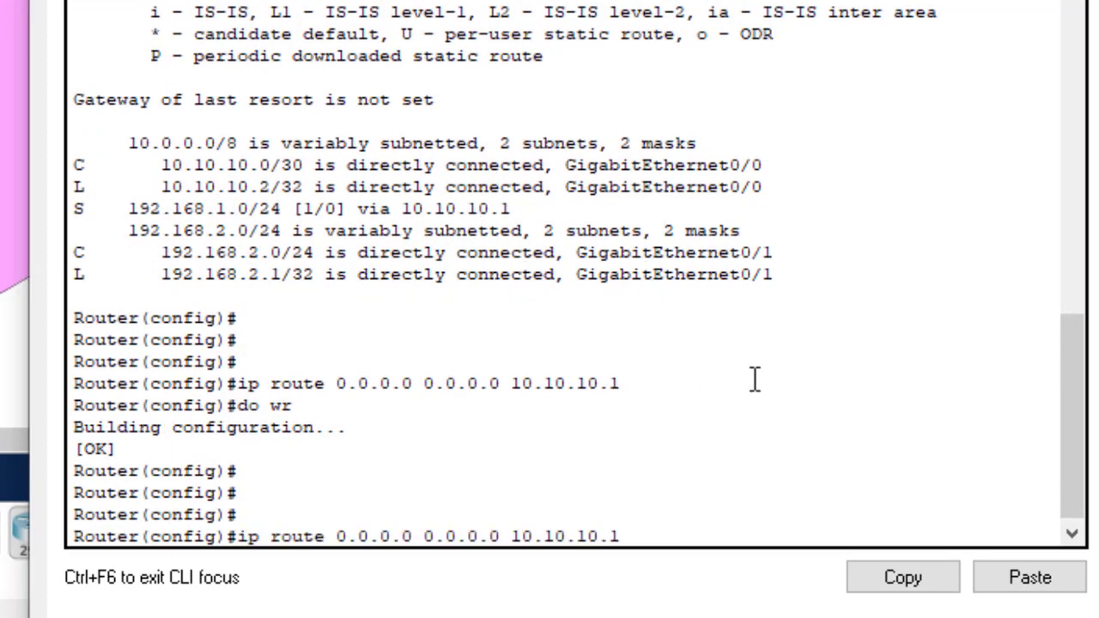
key(Return)
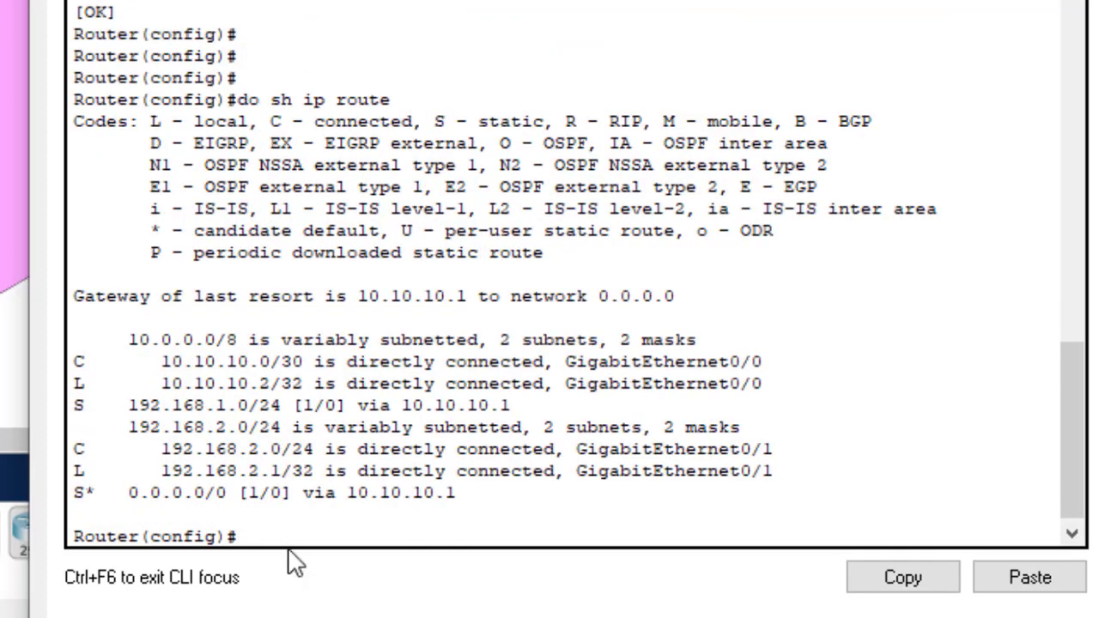
Examine the default route and the 192.168.1.0/24 static route entries in Router1's routing table.
drag(469, 496, 74, 496)
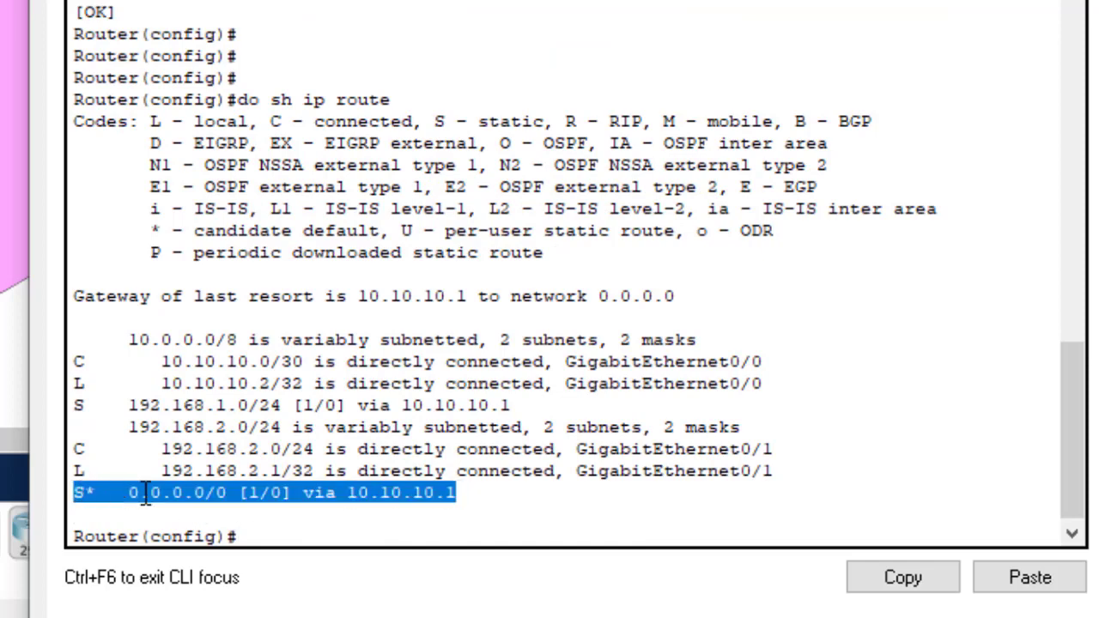
drag(513, 404, 78, 404)
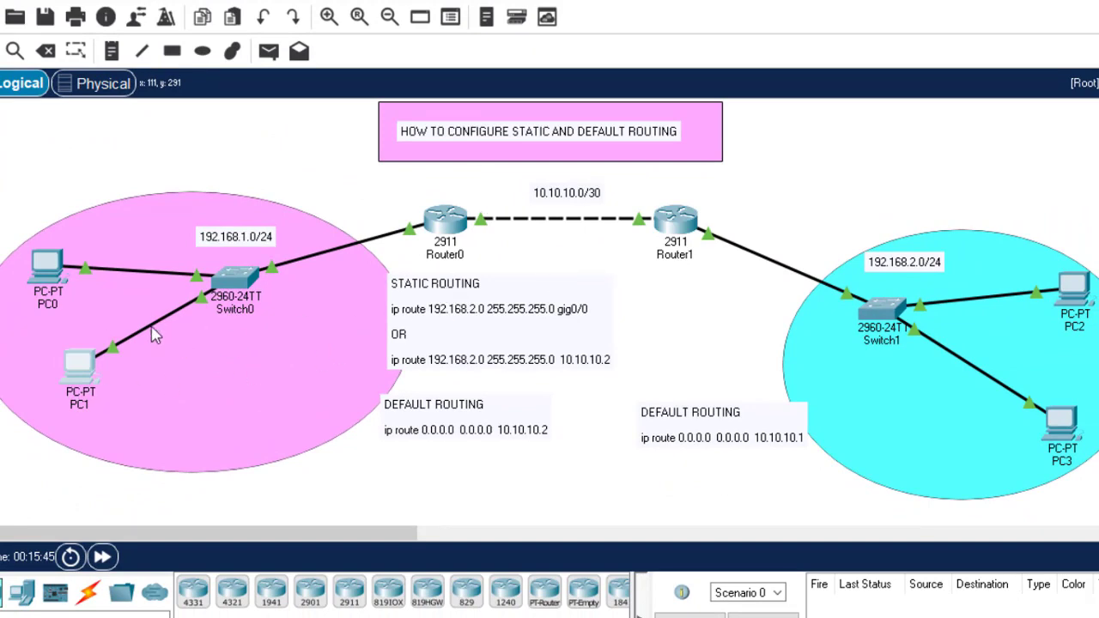
Open PC1's Command Prompt, ping 192.168.2.2 and examine the replies.
click(86, 371)
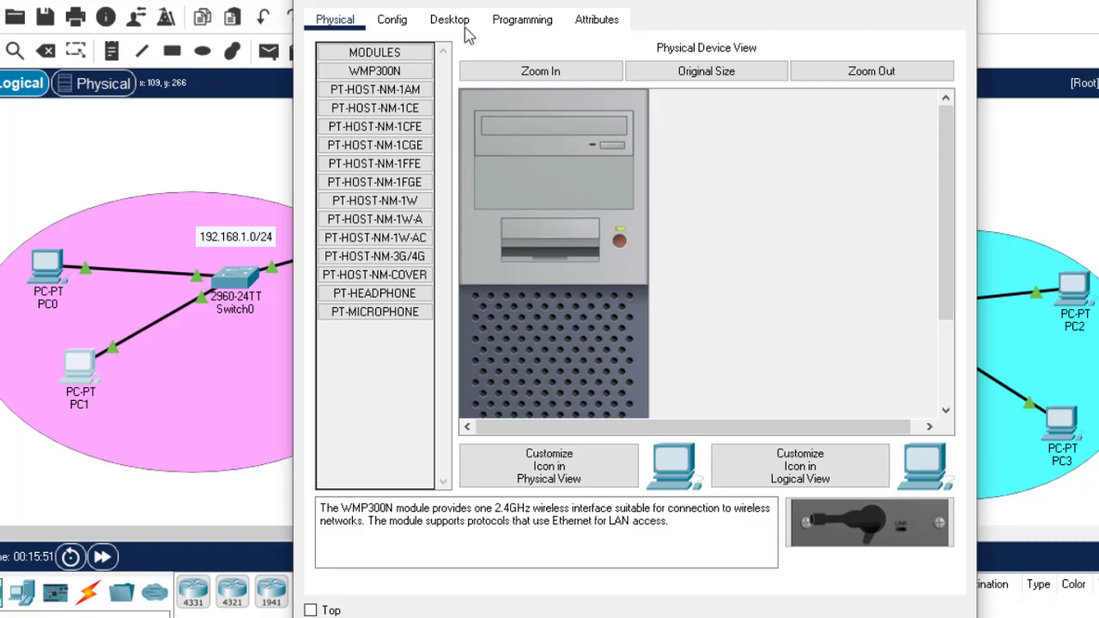
click(453, 26)
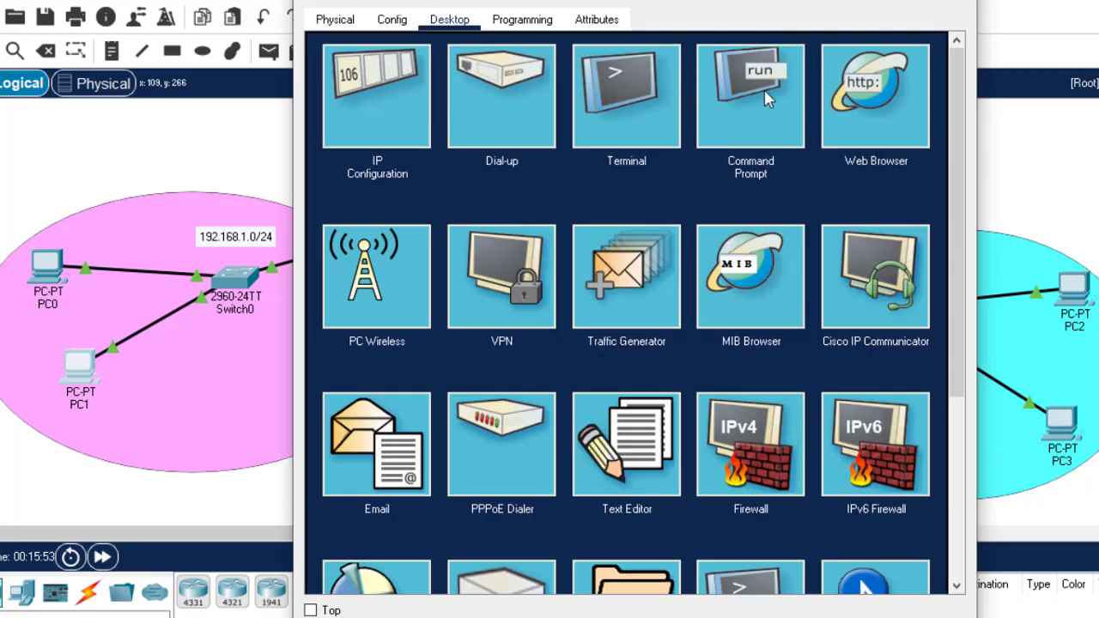
click(767, 97)
text(pin)
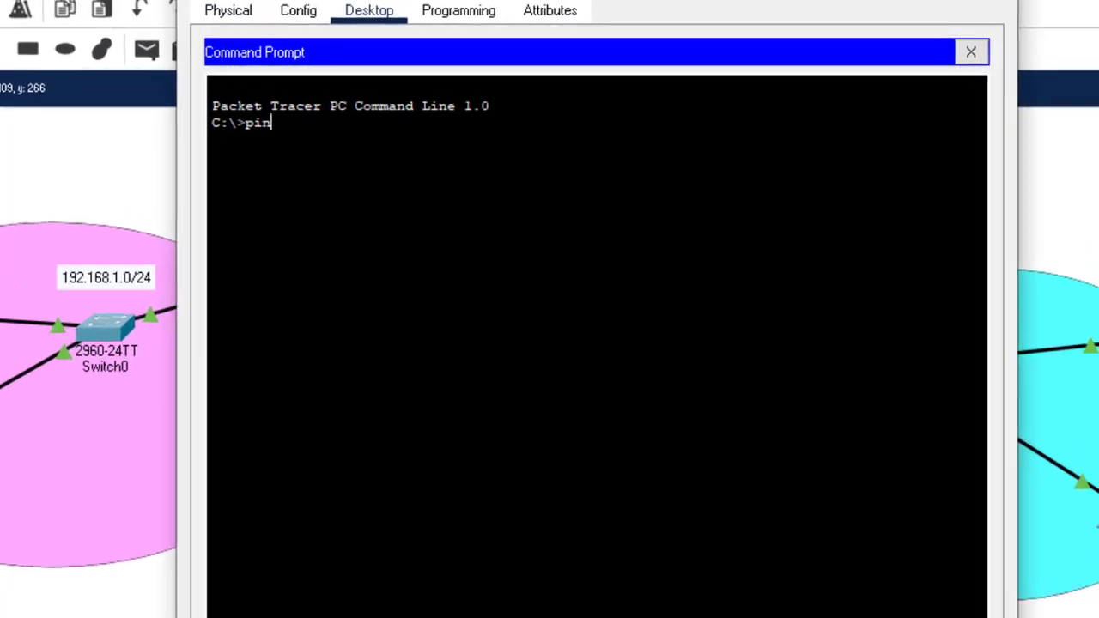
text(g )
text(19)
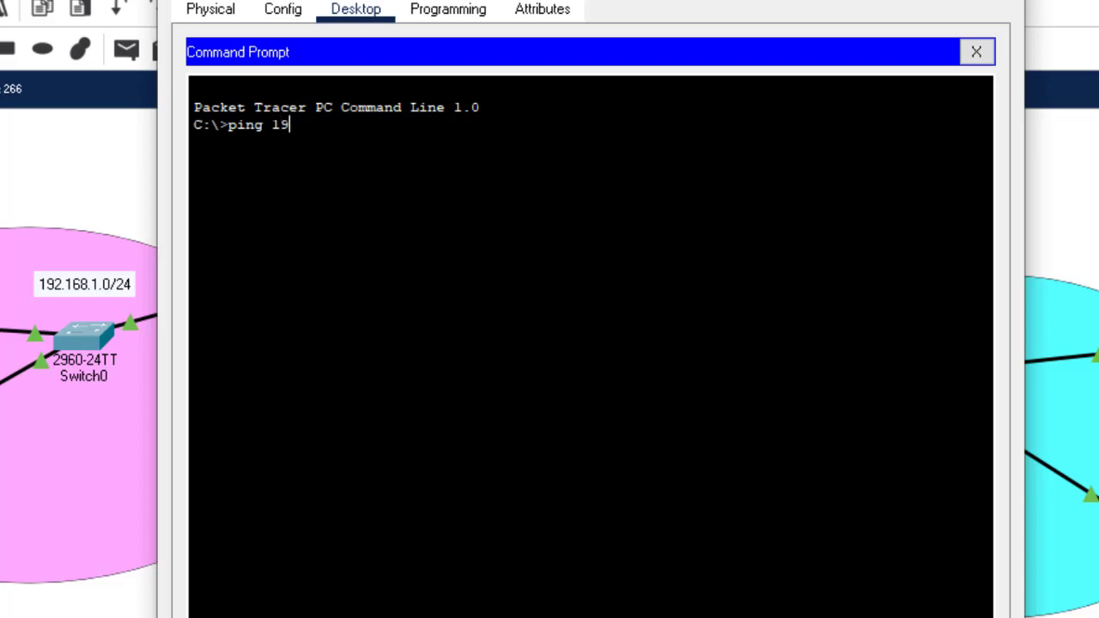
text(2.168.2)
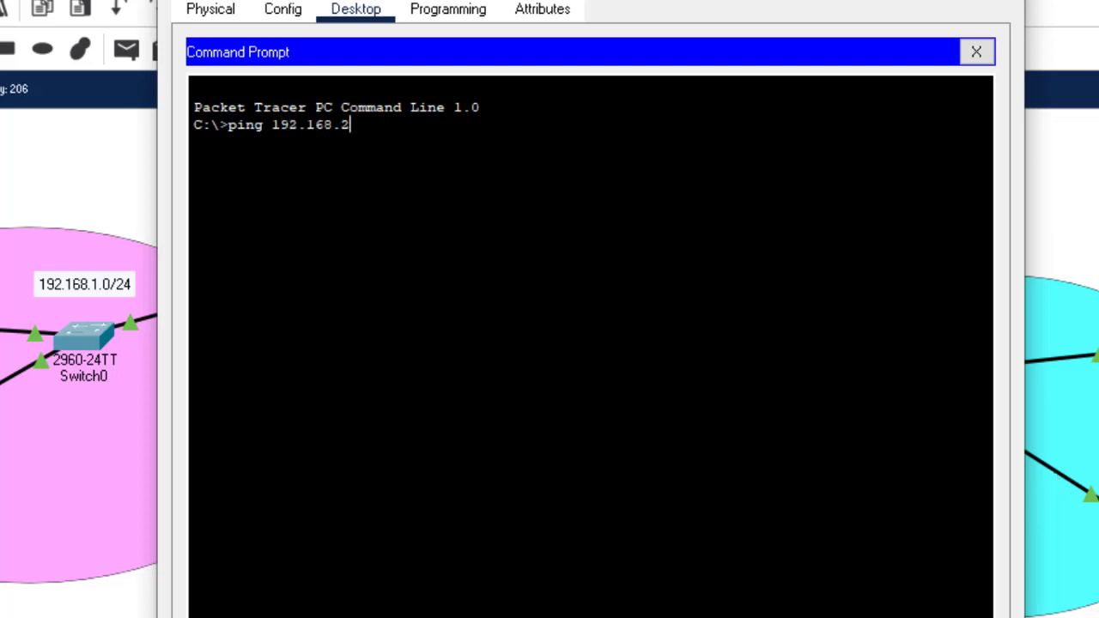
text(.2)
key(Return)
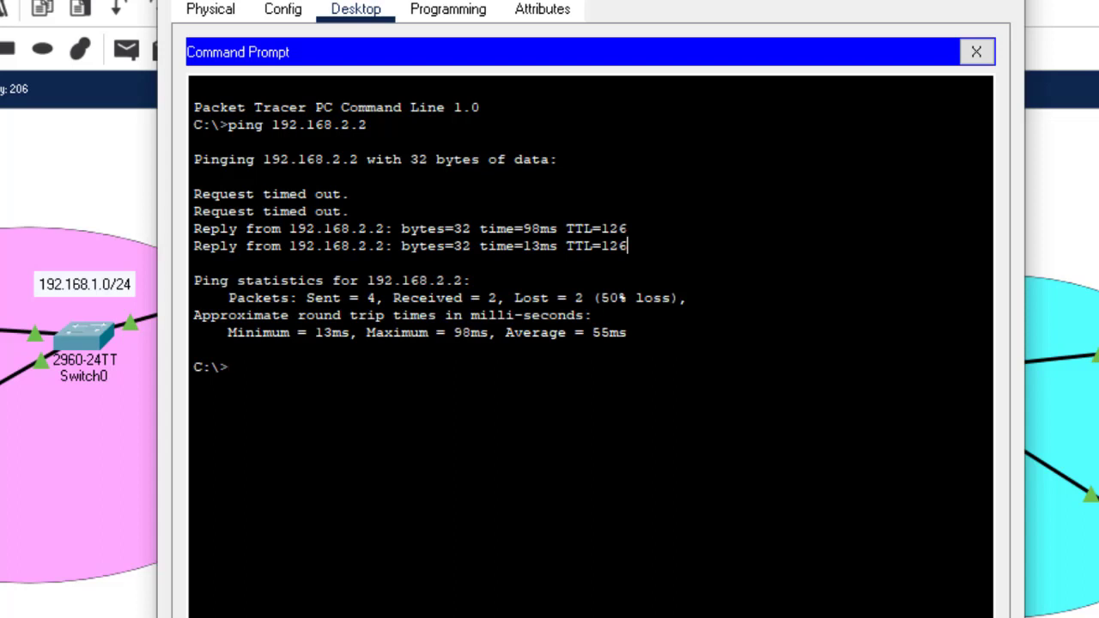
drag(628, 246, 182, 236)
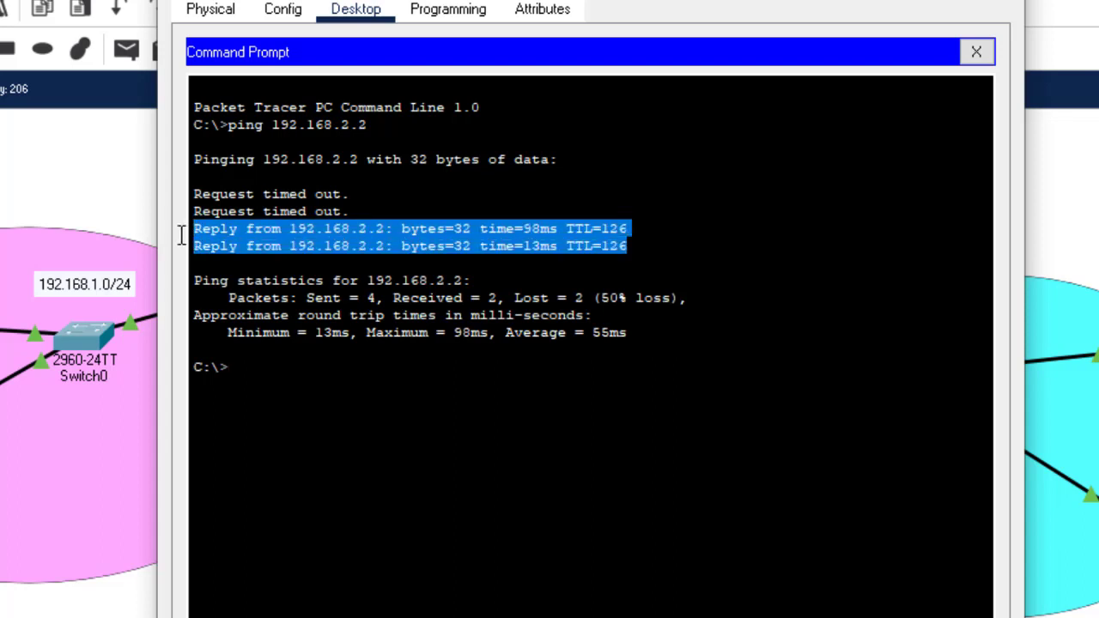
Repeat the ping to 192.168.2.2 from PC1 two more times.
key(Up)
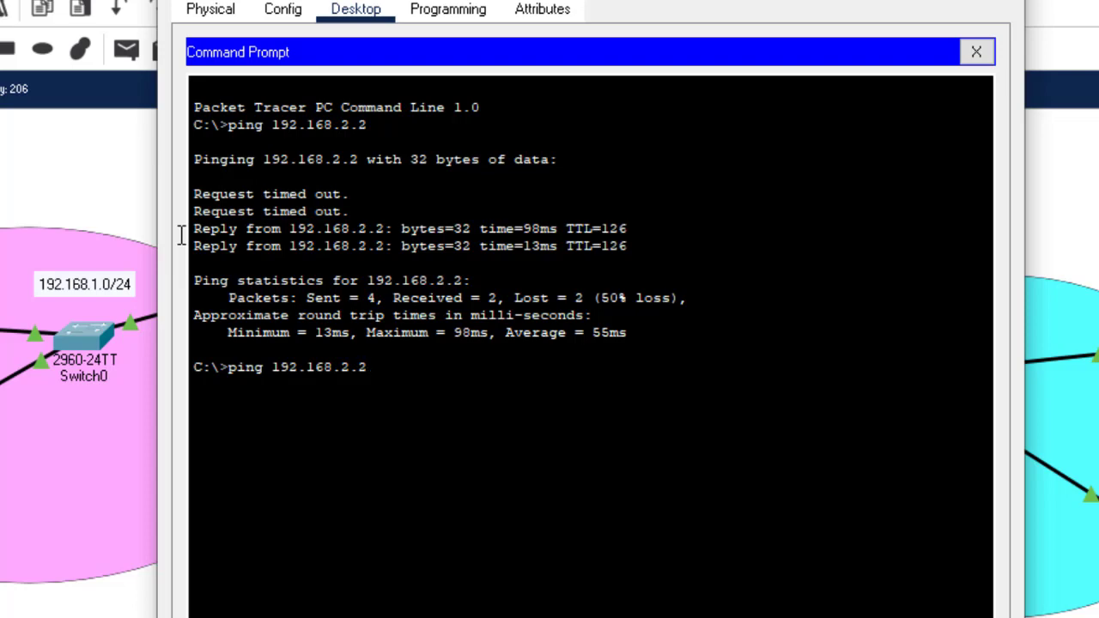
key(Return)
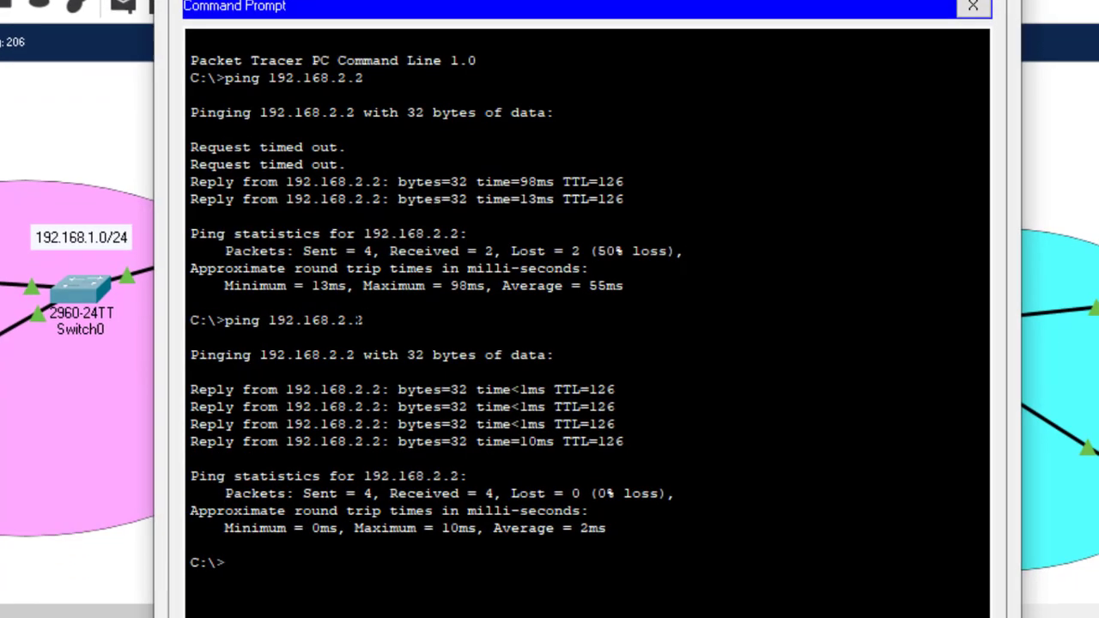
key(Up)
key(Return)
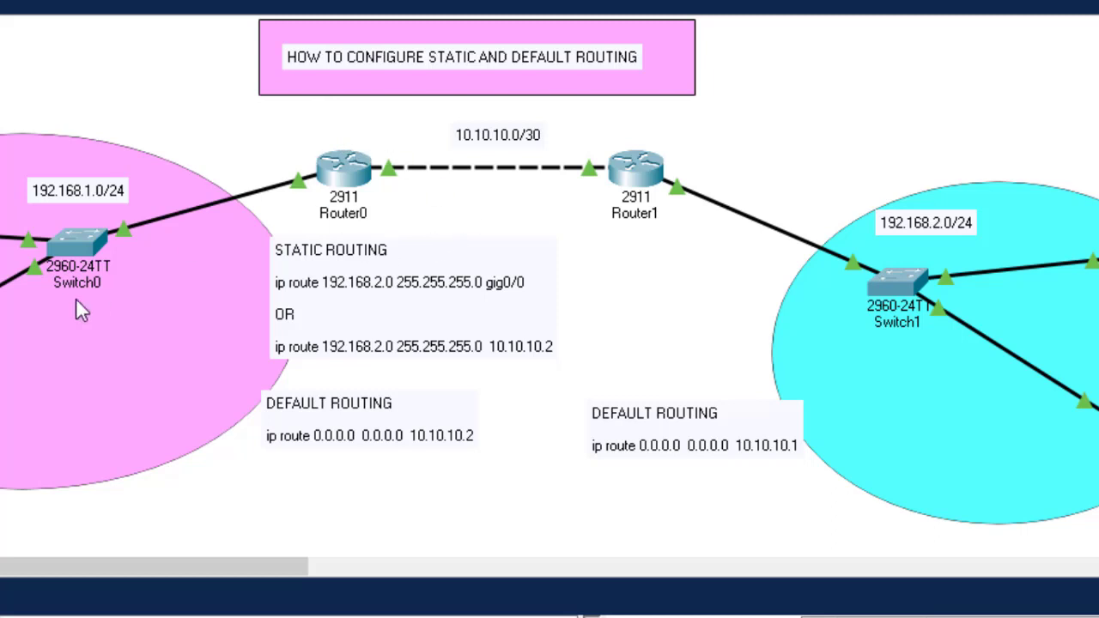
Open Router0's command line and examine the 192.168.2.0/24 static route in its routing table output.
click(343, 173)
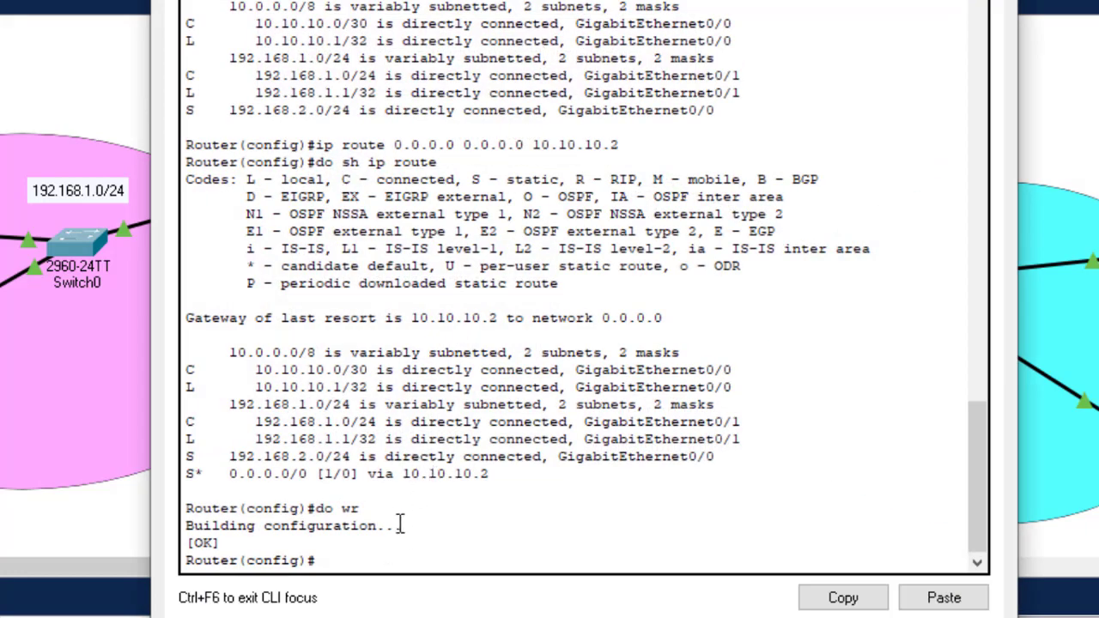
key(Return)
key(Return)
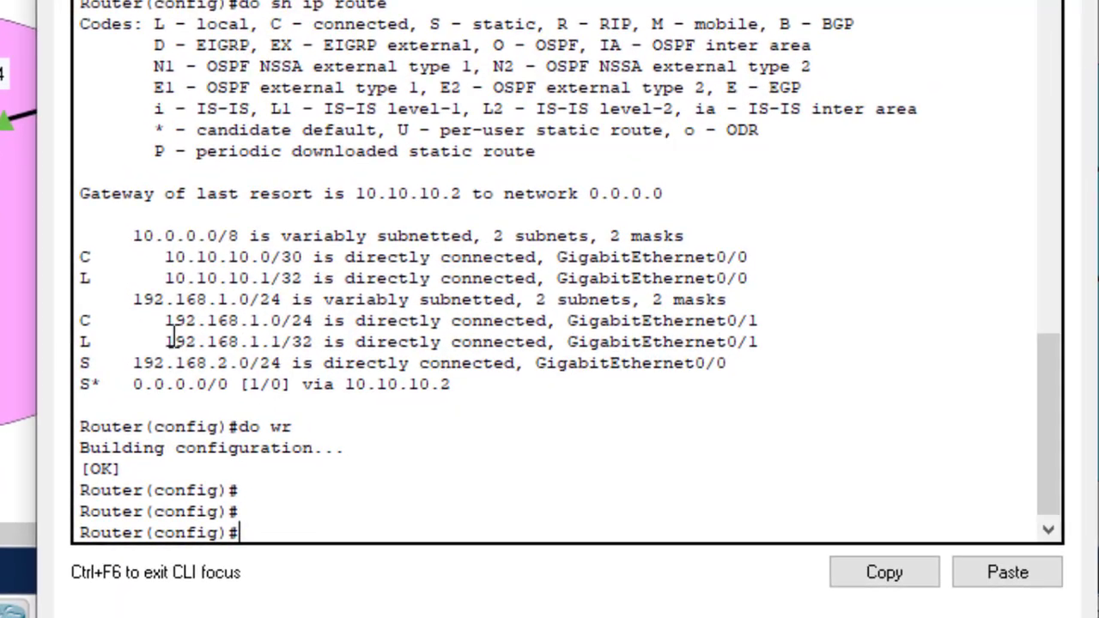
drag(133, 363, 768, 371)
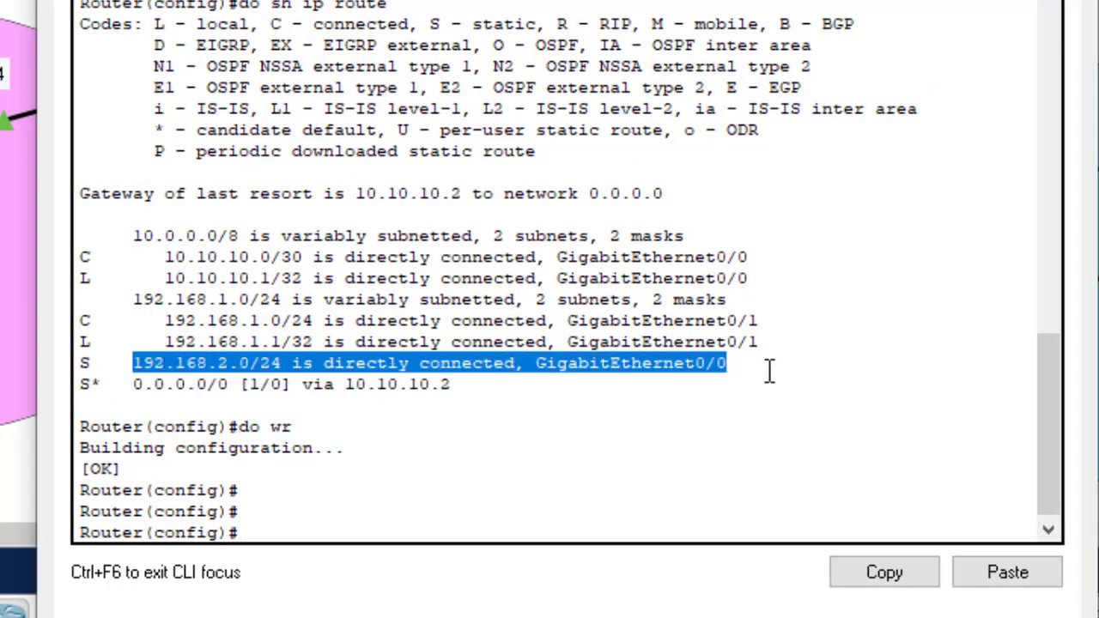
Remove Router0's static route with no ip route 192.168.2.0 255.255.255.0 gig0/0.
click(306, 518)
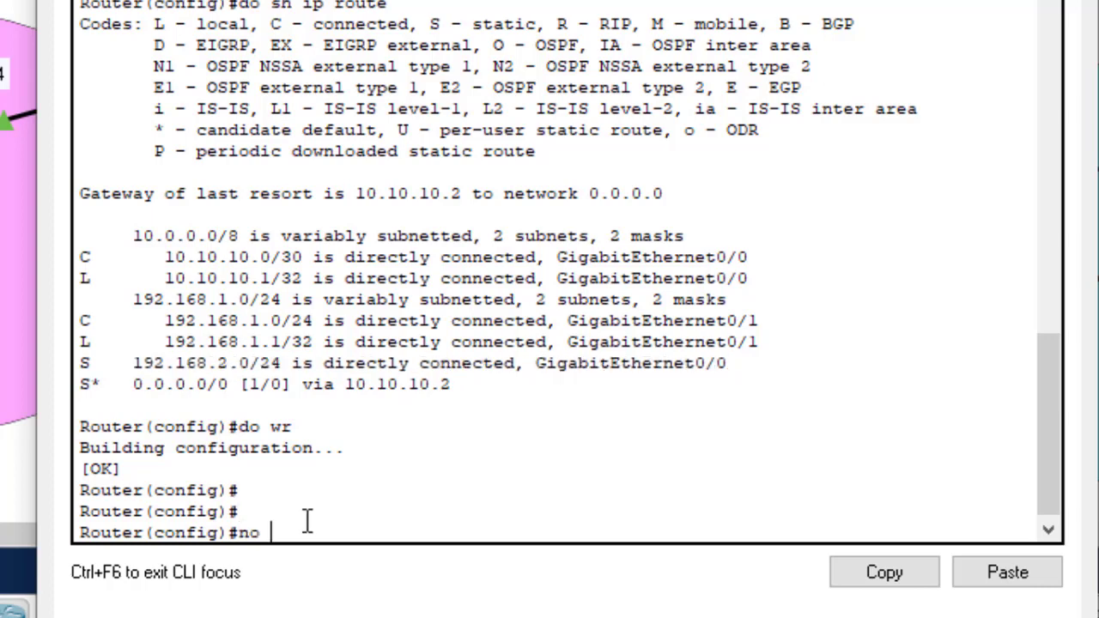
text(no ip route 19)
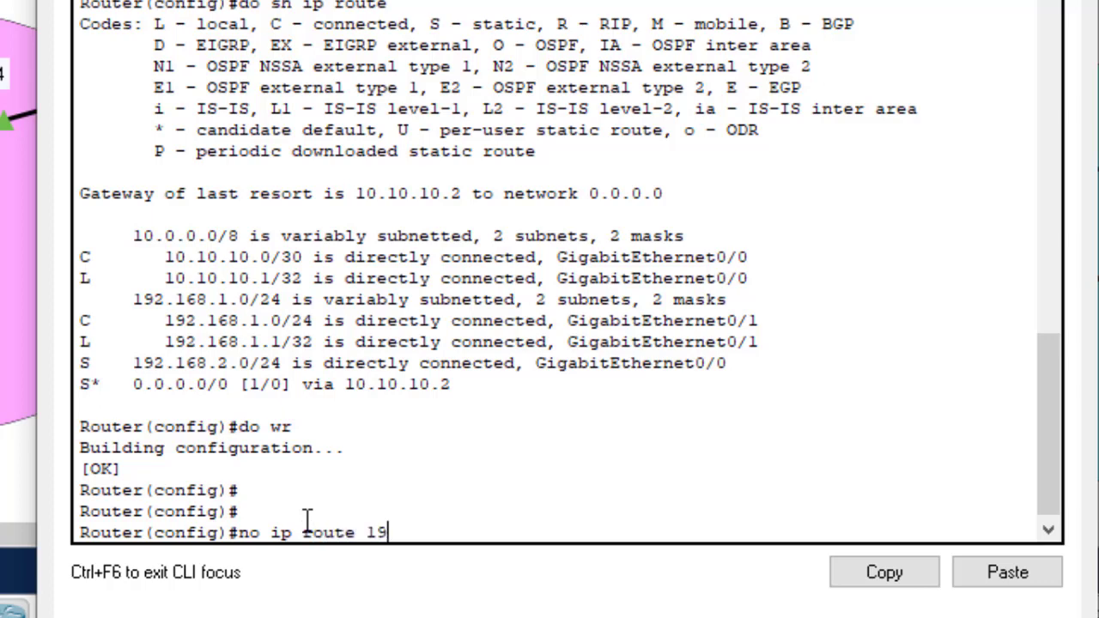
text(2.168.2.0 2)
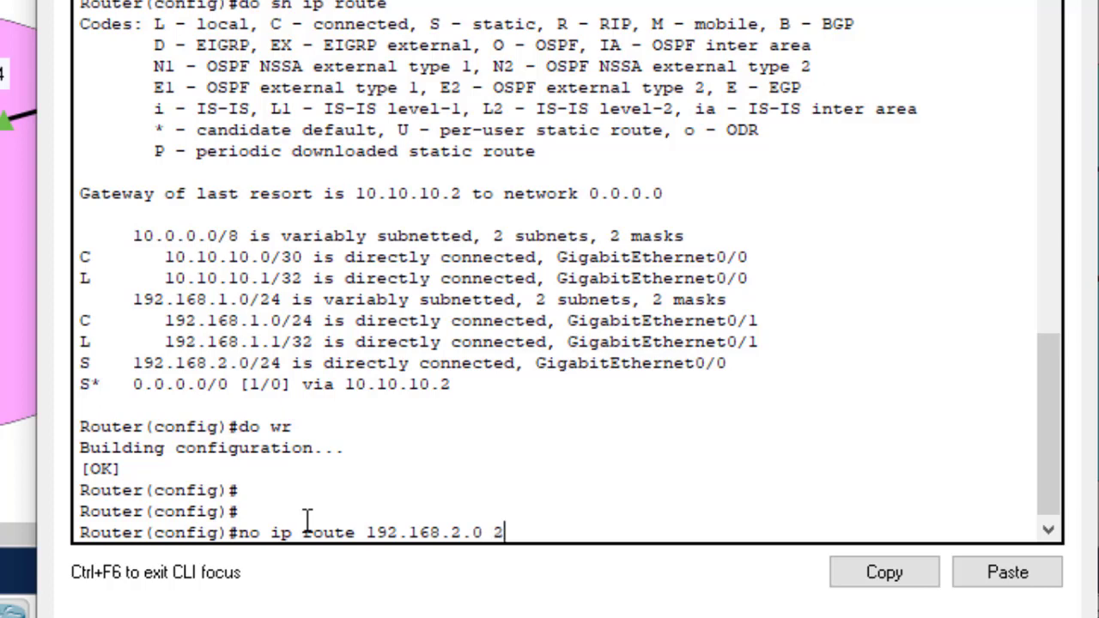
text(55.255)
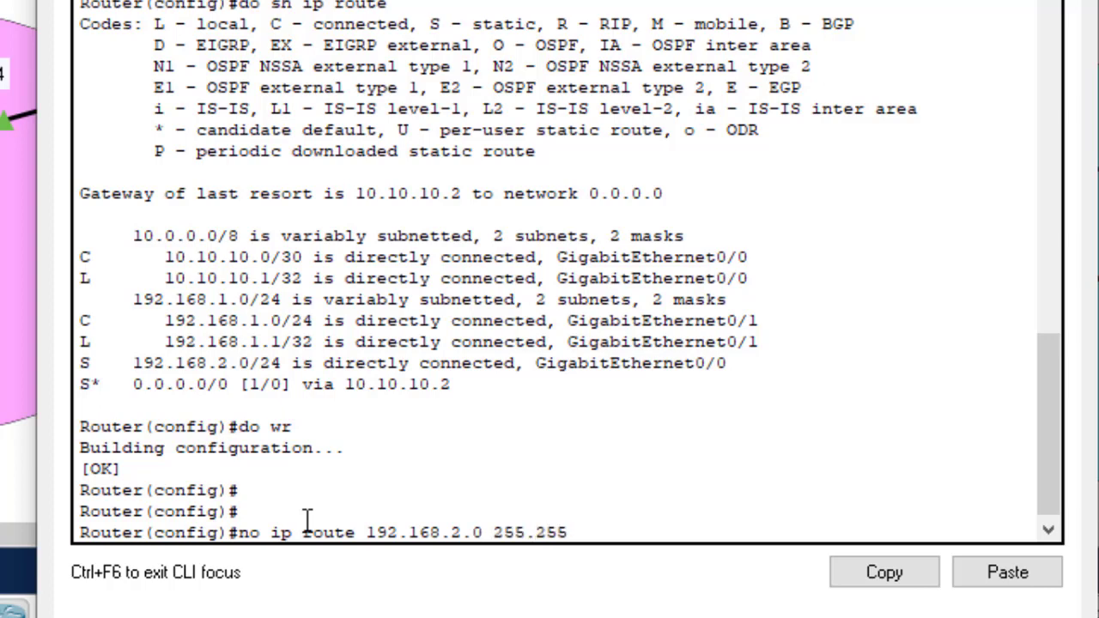
text(.255.)
text(0 gig0/0)
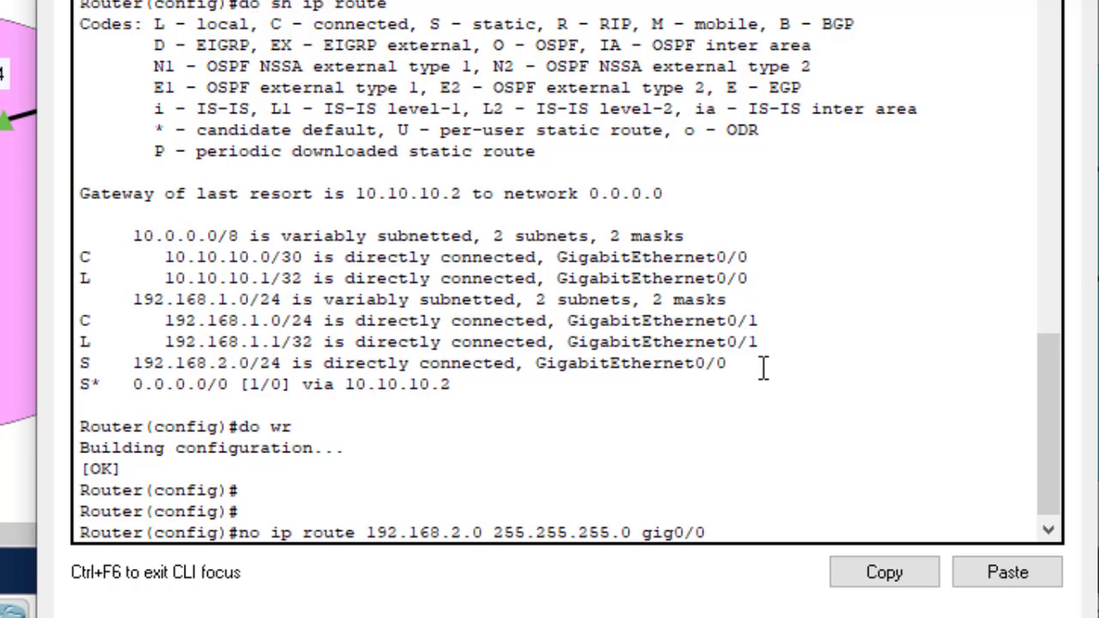
key(Return)
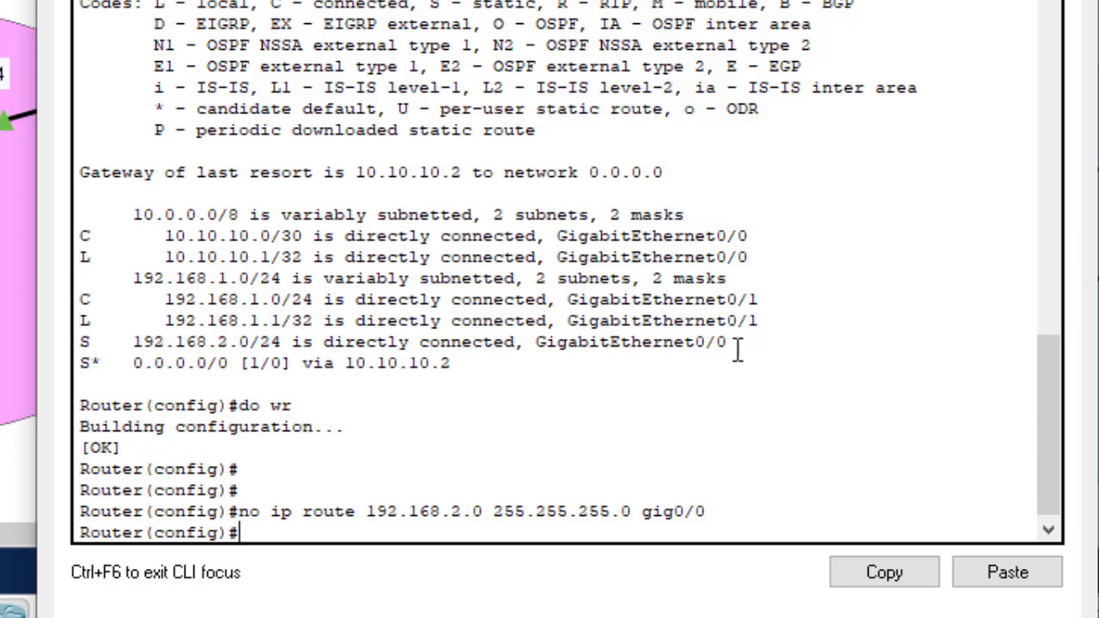
Rerun do sh ip route on Router0 and compare its static and default route entries with the earlier table.
drag(730, 342, 85, 342)
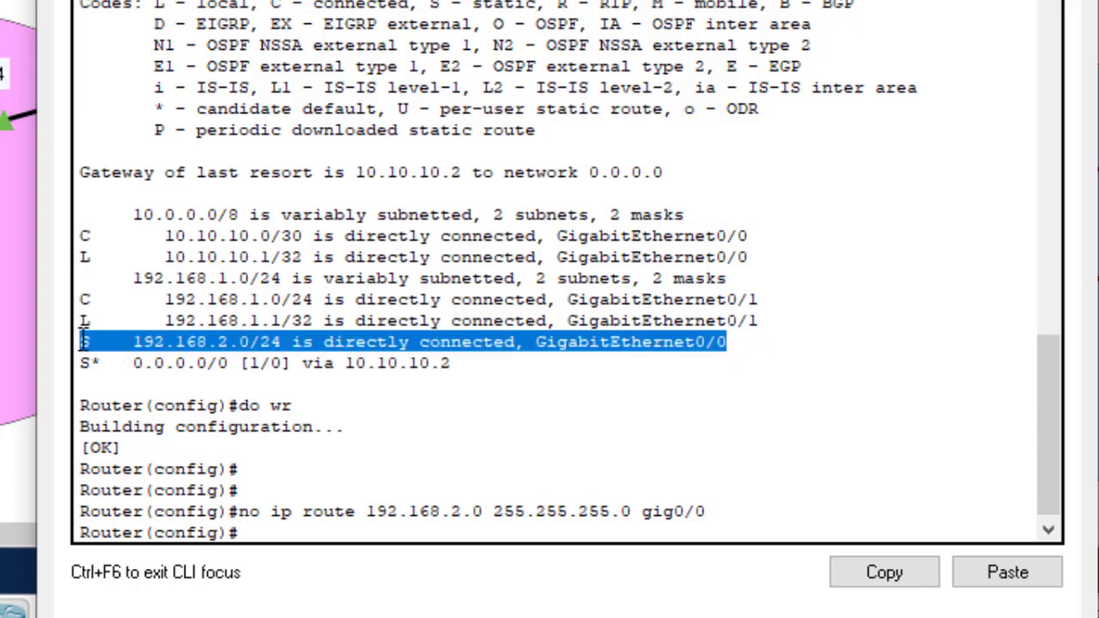
click(280, 530)
key(Up)
key(Down)
text(do sh ip route)
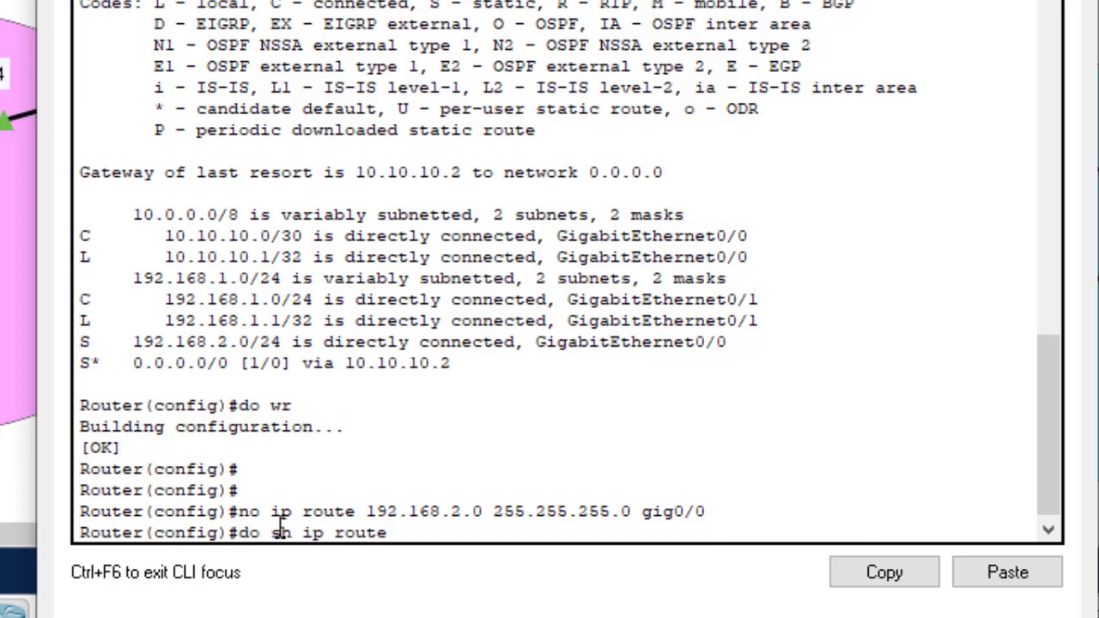
key(Return)
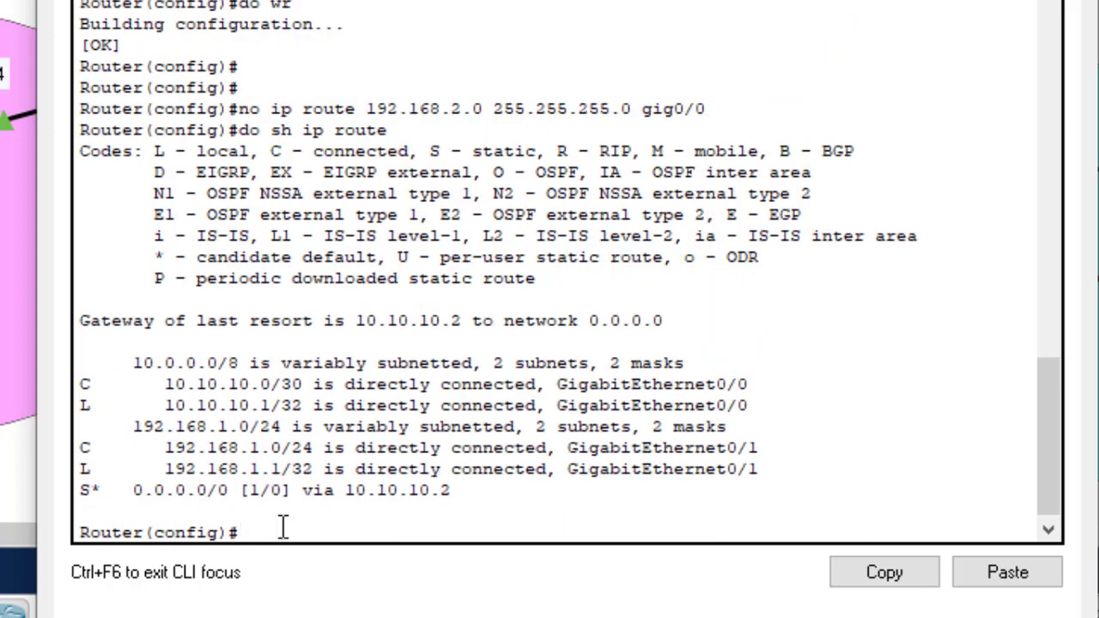
drag(453, 492, 82, 491)
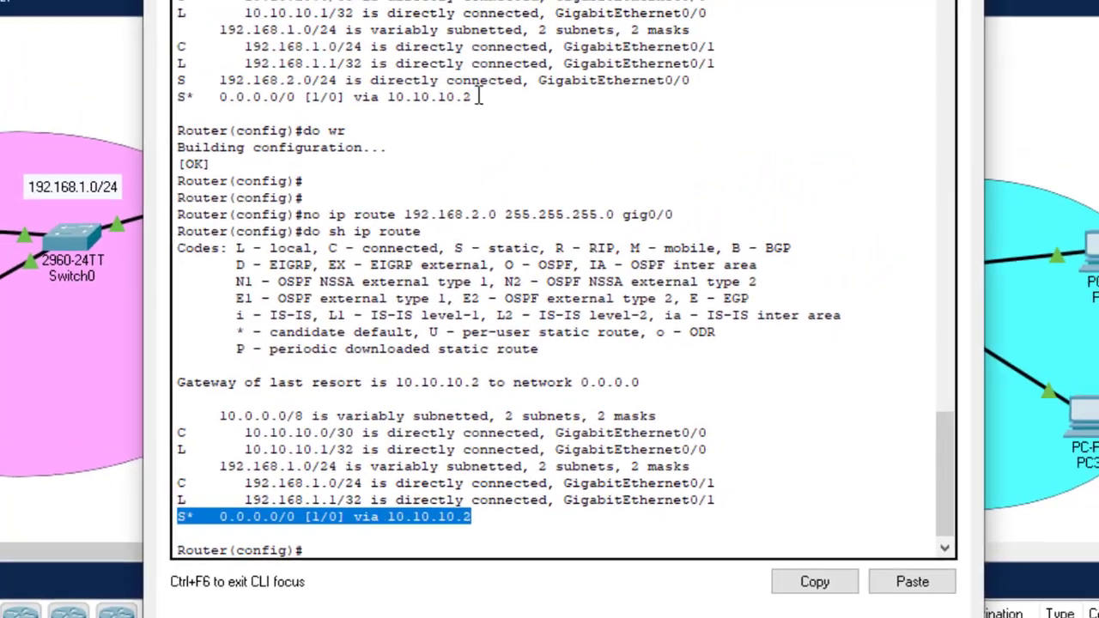
drag(475, 98, 179, 83)
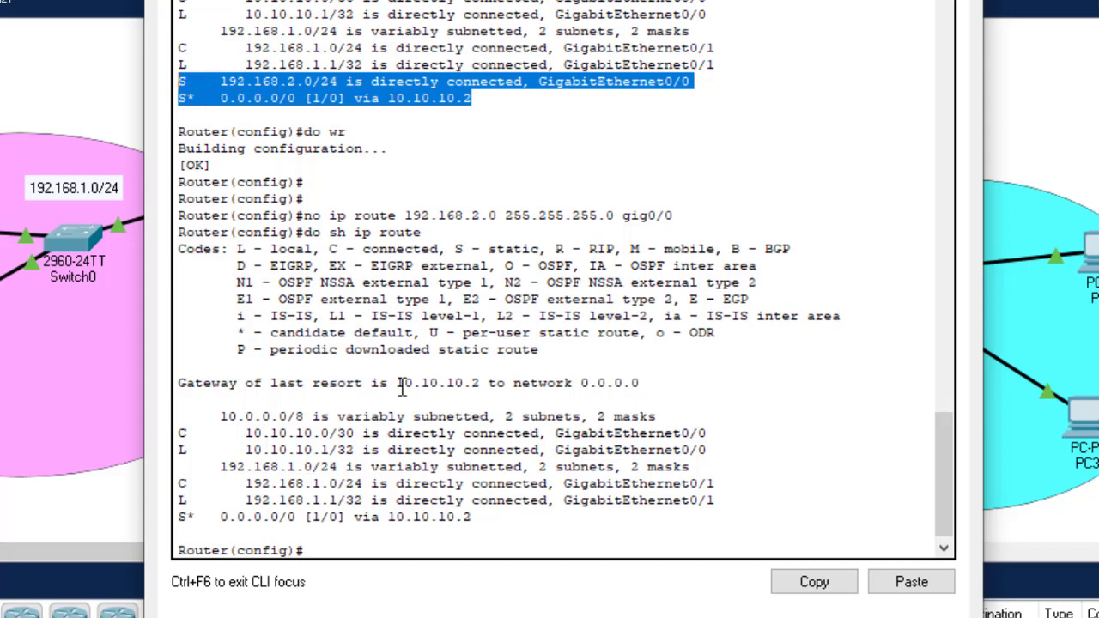
Save Router0's running configuration with do wr.
click(335, 536)
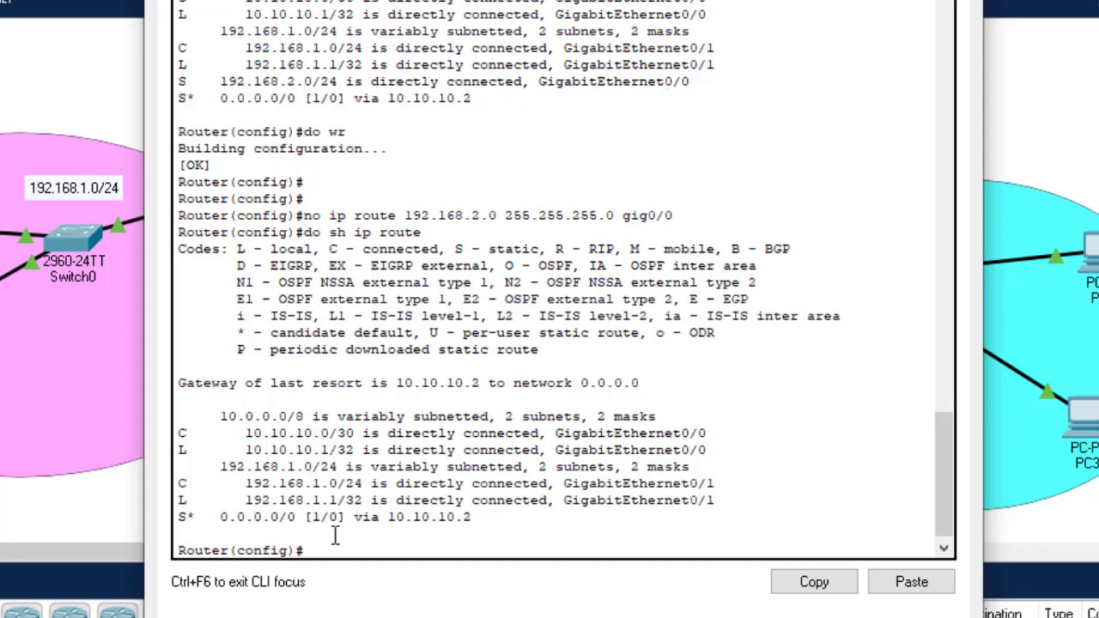
text(do wr)
key(Return)
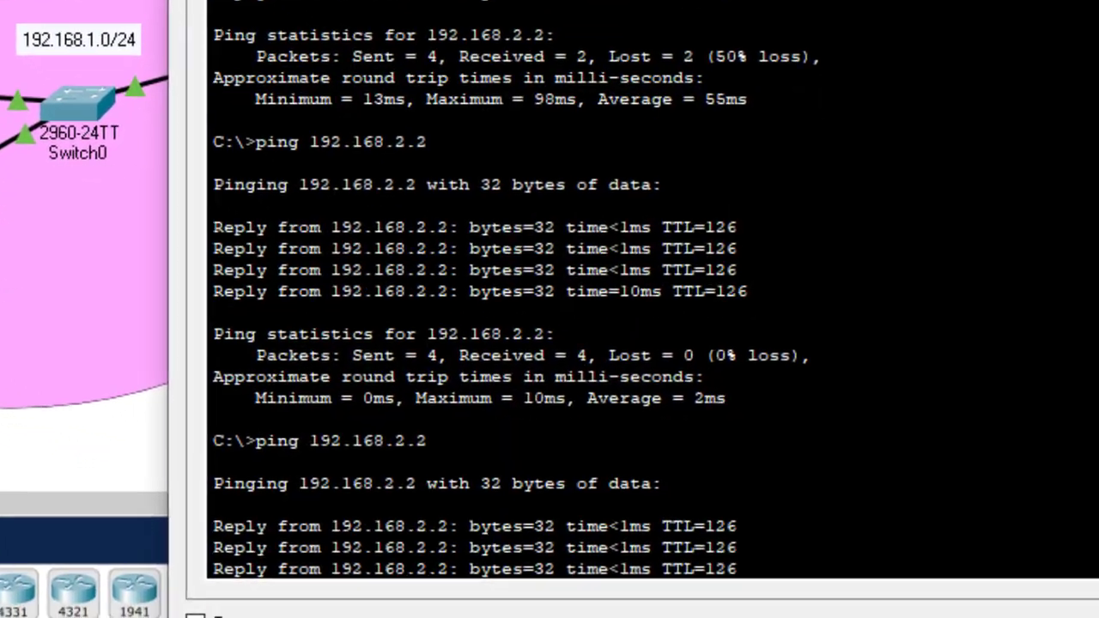
Return to PC1's Command Prompt and ping 192.168.2.2 again to test connectivity over the default route.
key(Return)
key(Return)
key(Return)
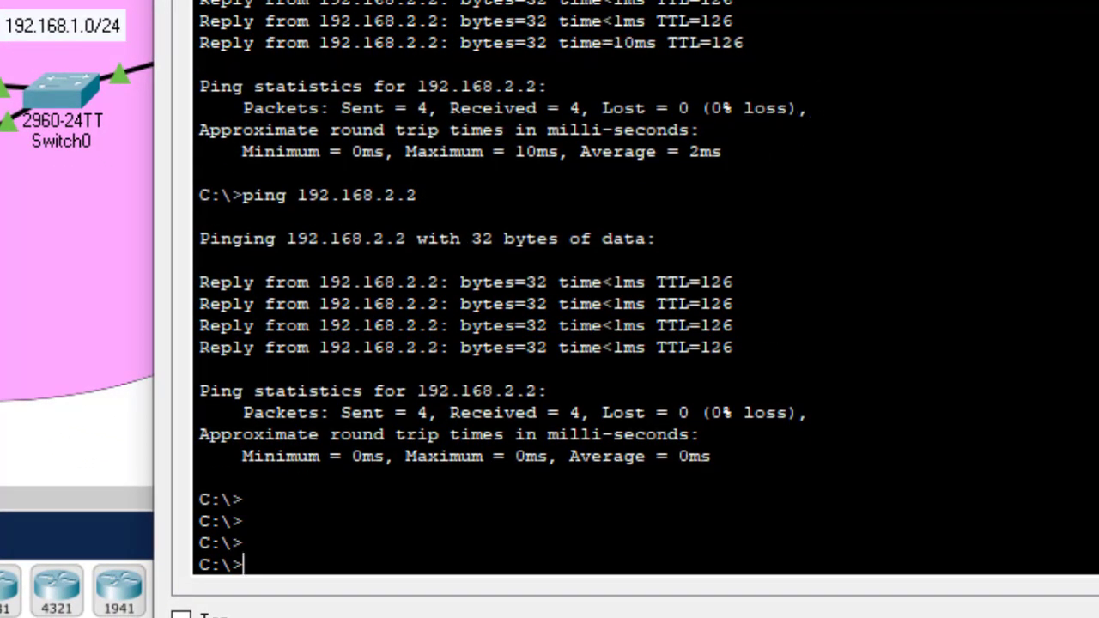
key(Up)
key(Return)
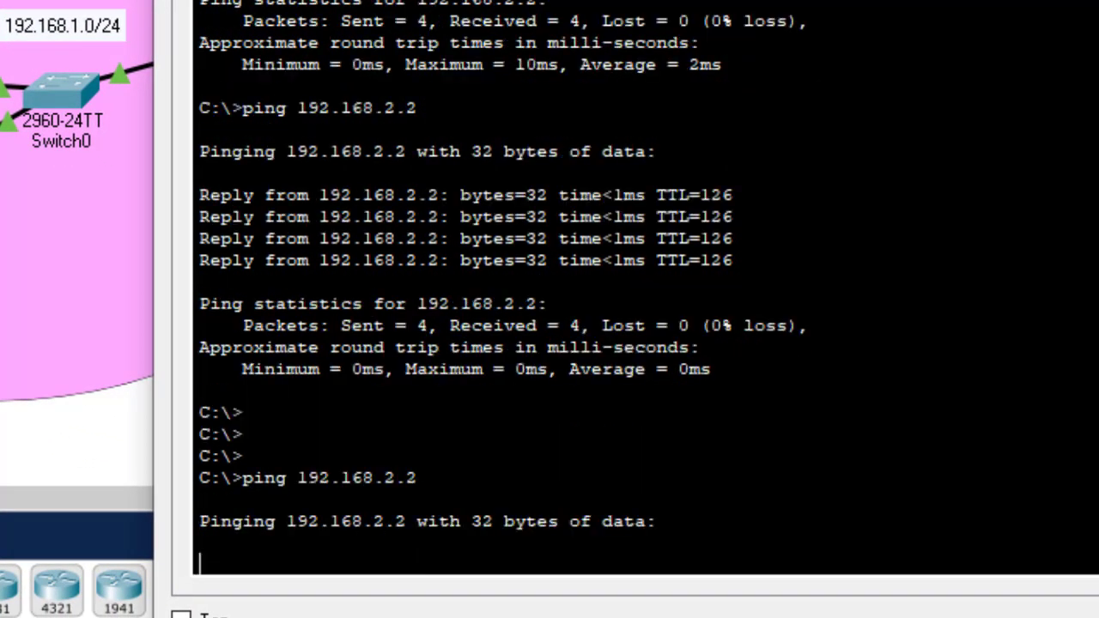